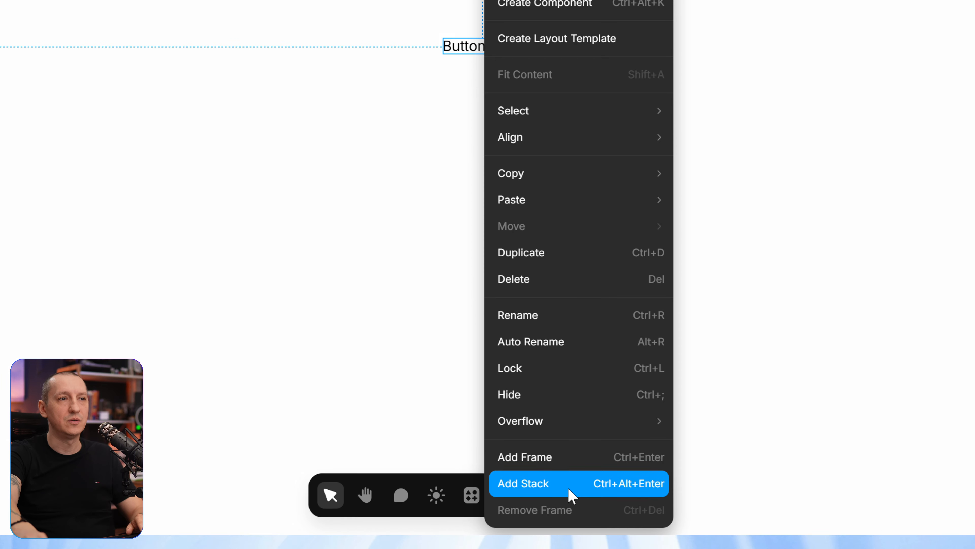
Step: Wrap the button label text in a stack and give the stack a solid 0D72D6 fill
left_click(570, 489)
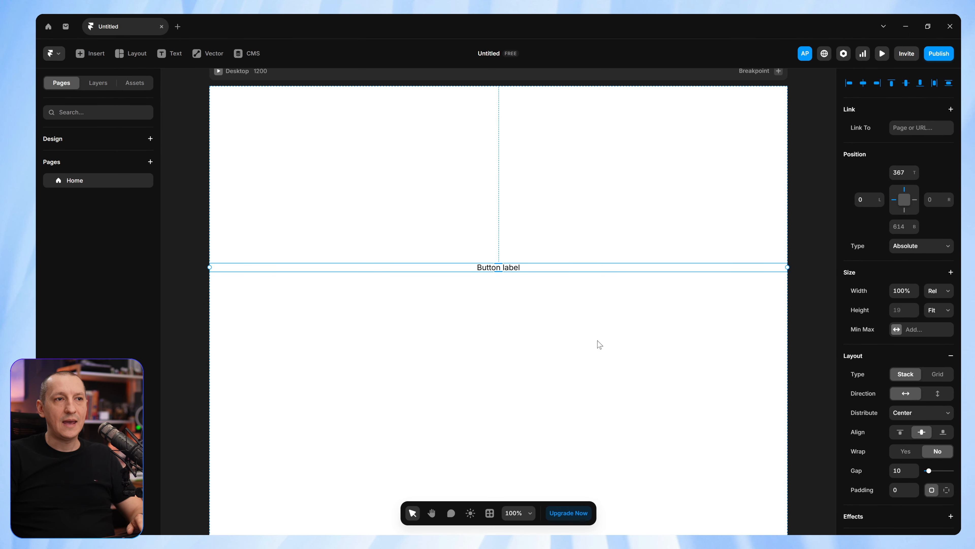
scroll(920, 293, "down", 10)
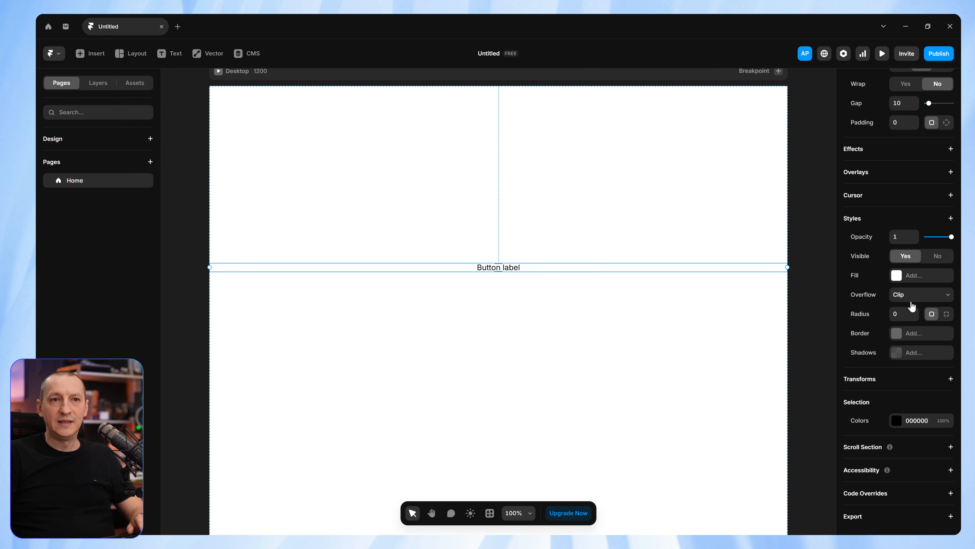
left_click(913, 278)
type("0D72D6")
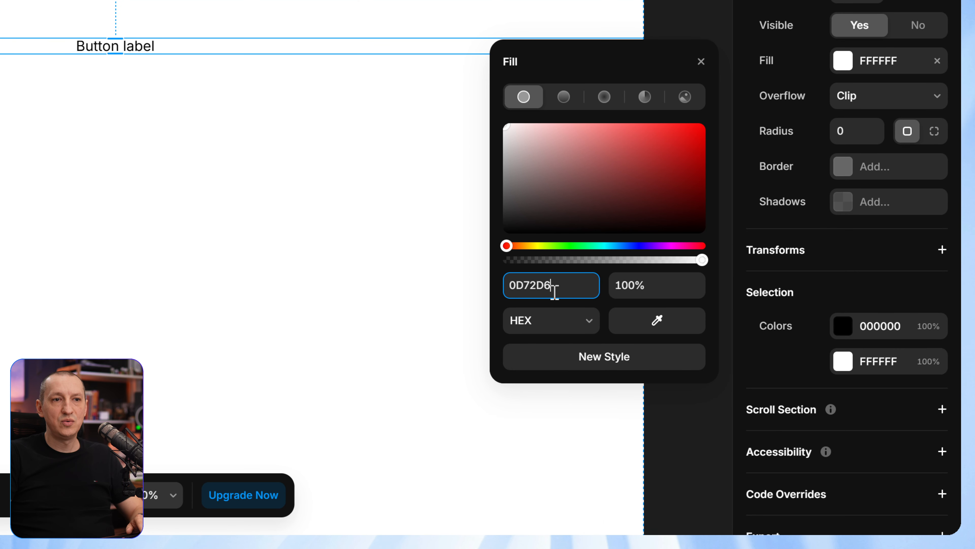
key("Return")
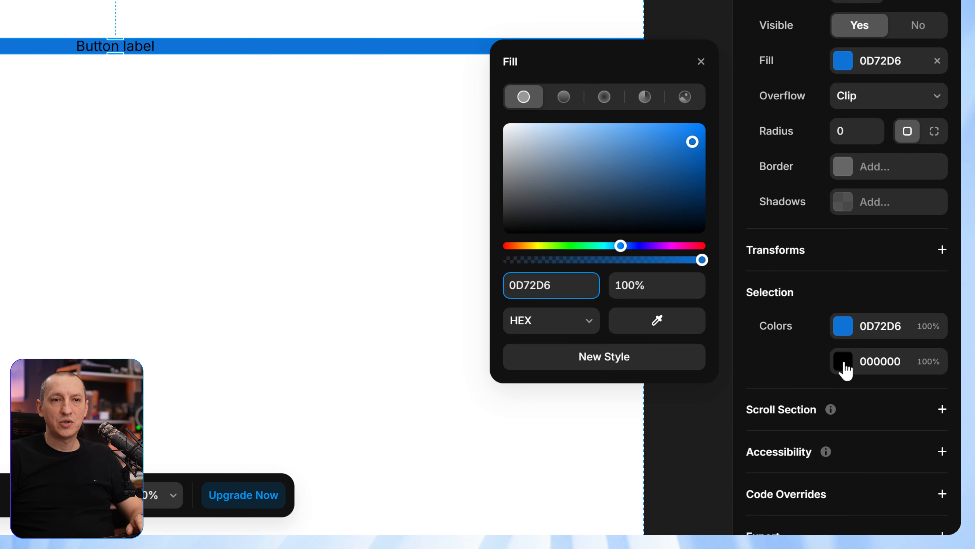
Step: Change the label's black colour to white (FFFFFF) through the stack's selection colours
left_click(844, 363)
left_click_drag(616, 321, 427, 224)
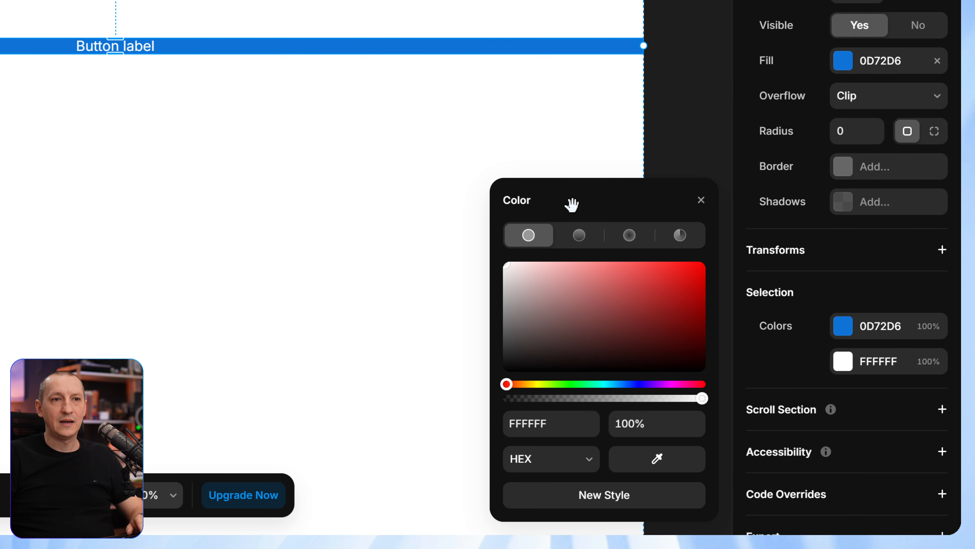
left_click(702, 200)
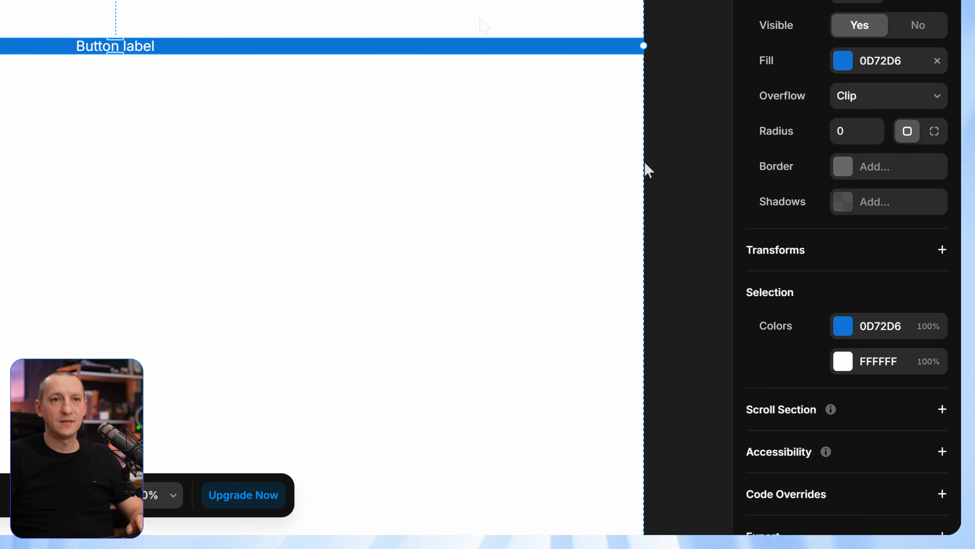
Step: Set the stack's gap to 16
scroll(885, 81, "up", 12)
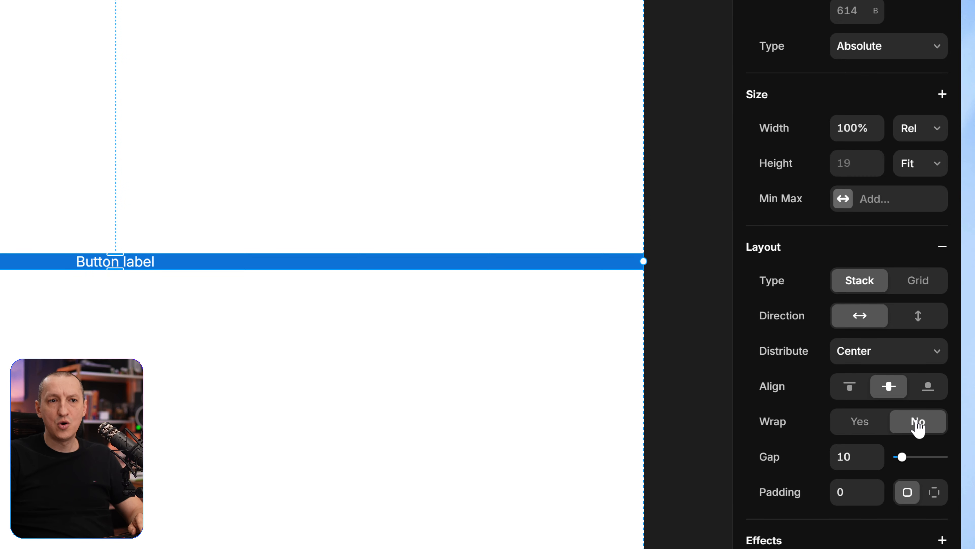
left_click(851, 457)
type("16")
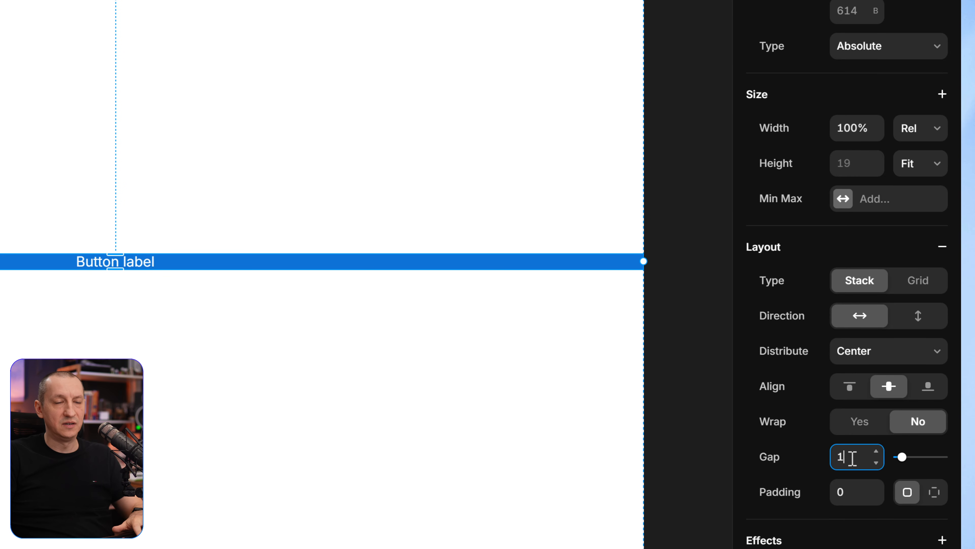
key("Tab")
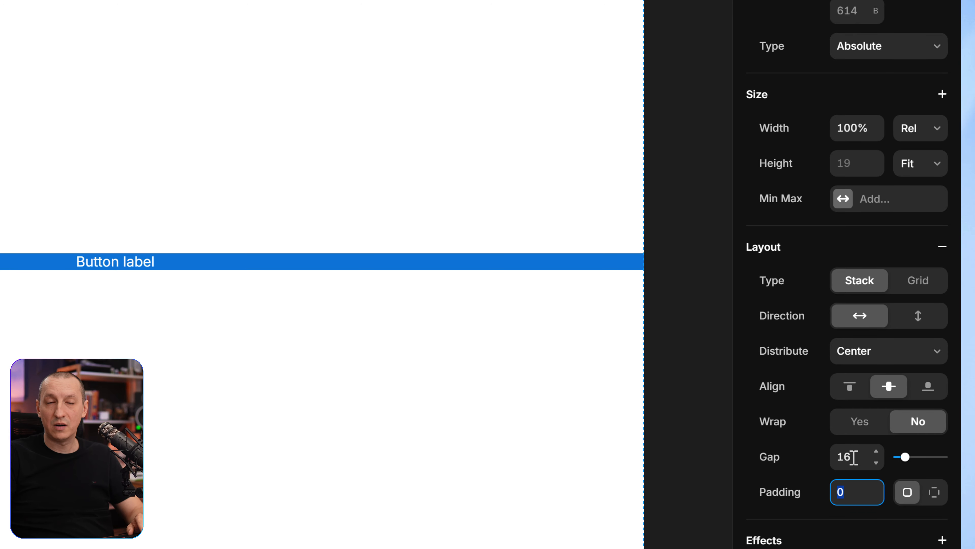
Step: Give the stack individual padding of 20 top, 48 right, 20 bottom and 48 left
left_click(935, 492)
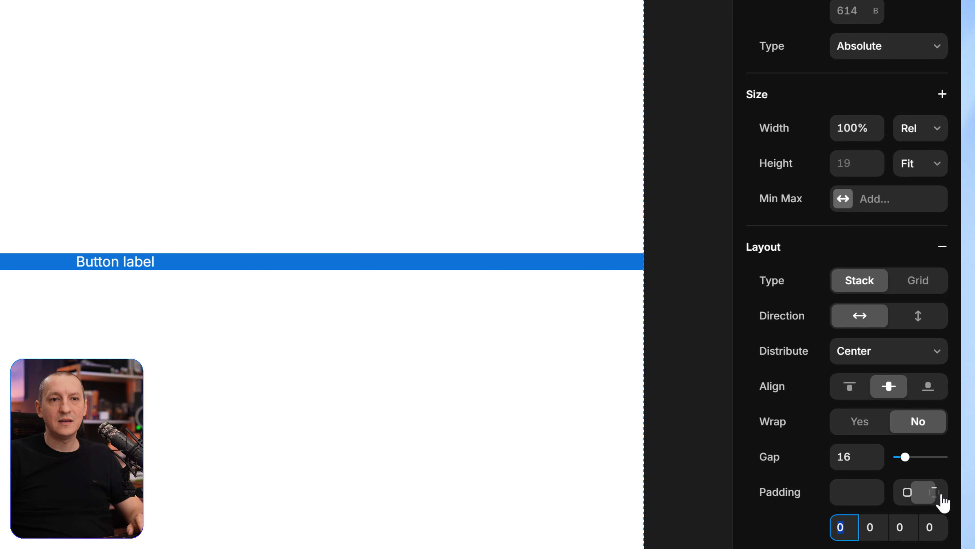
type("20")
key("Tab")
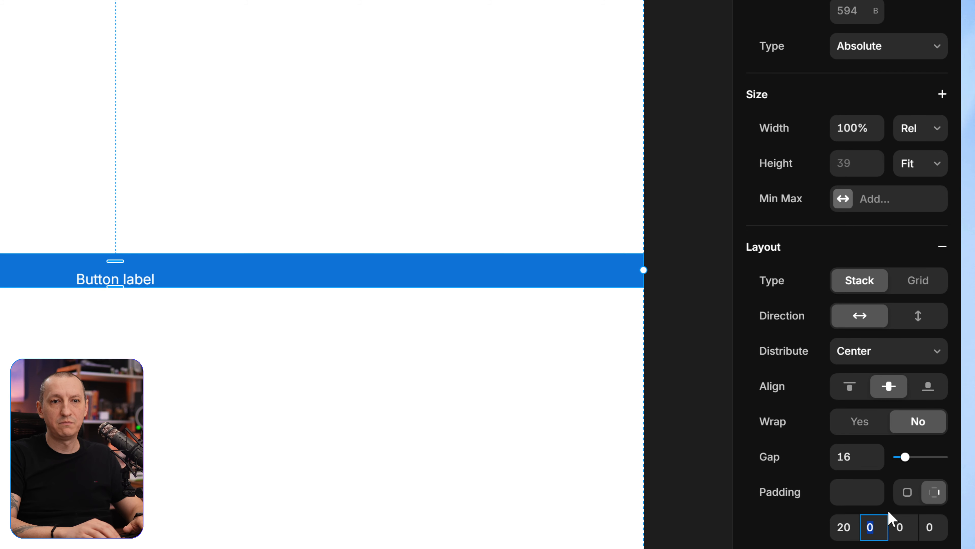
type("48")
key("Tab")
type("20")
key("Tab")
type("48")
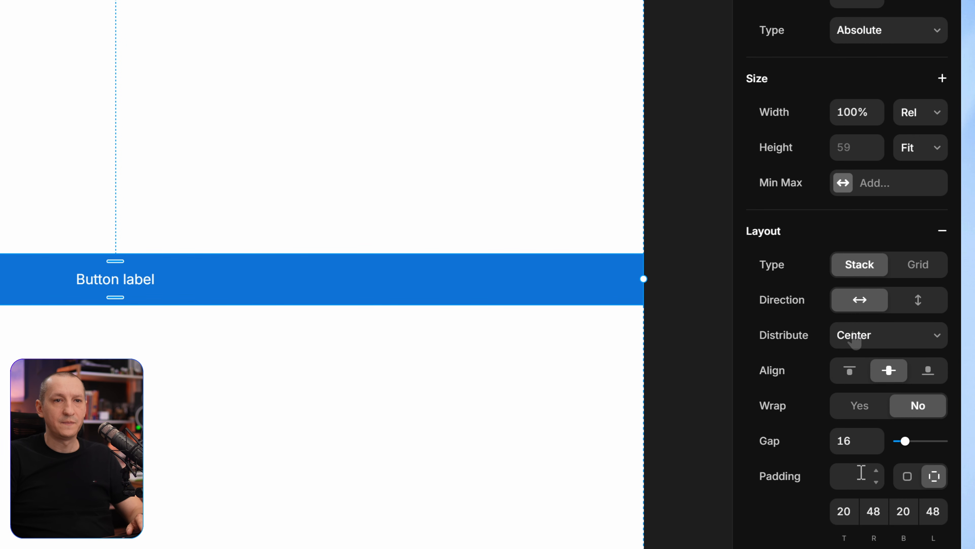
key("Tab")
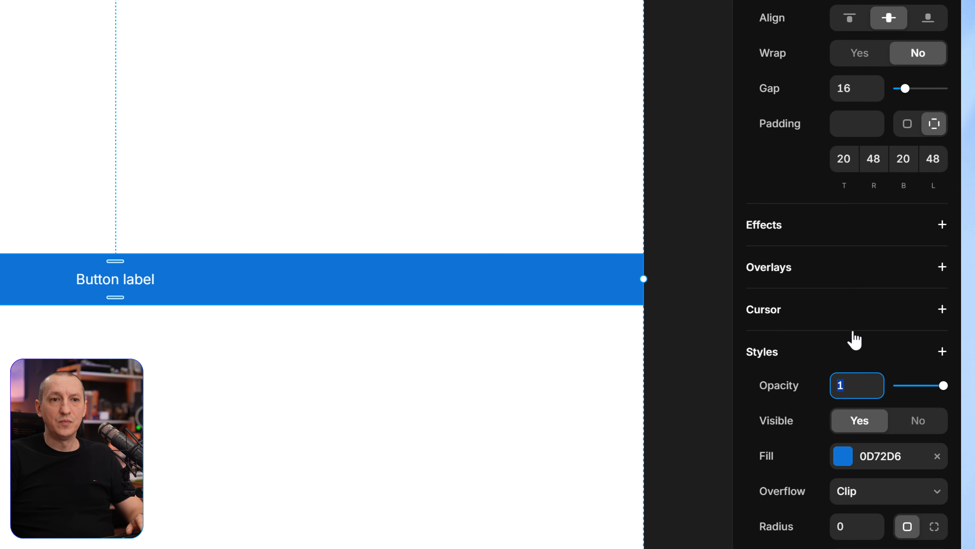
Step: Round the stack's corners with a radius of 100
left_click(853, 525)
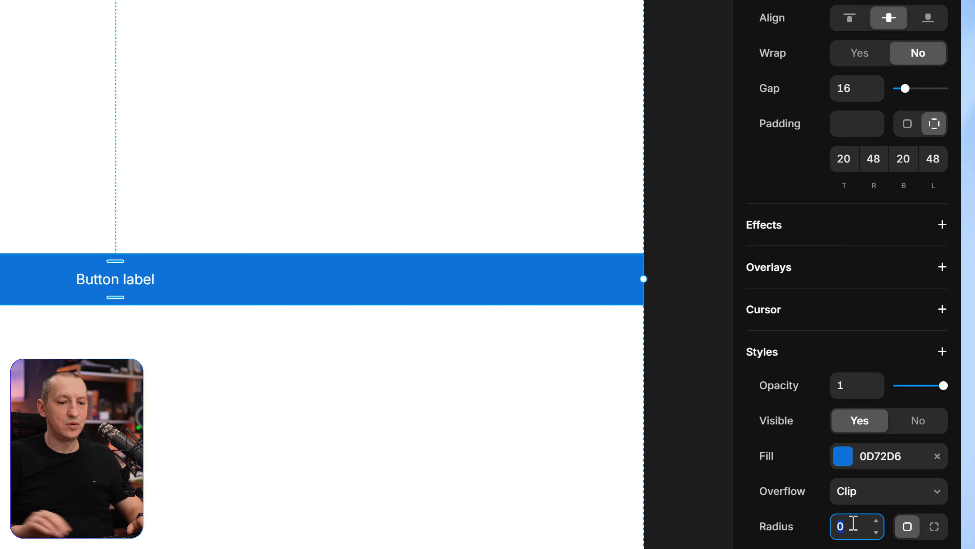
type("100")
key("Tab")
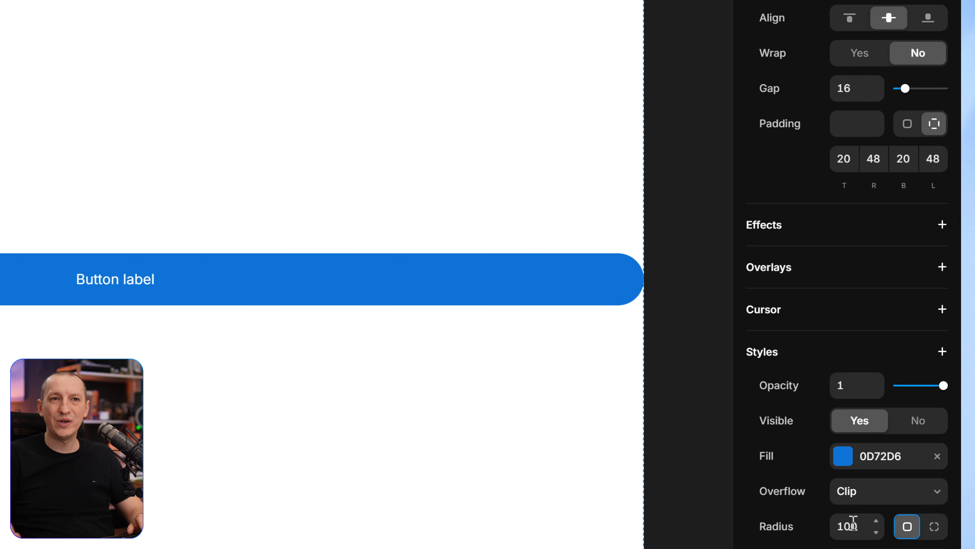
Step: Set the stack's width to Fit and move the button to near the middle of the page
scroll(871, 279, "up", 8)
scroll(871, 280, "up", 3)
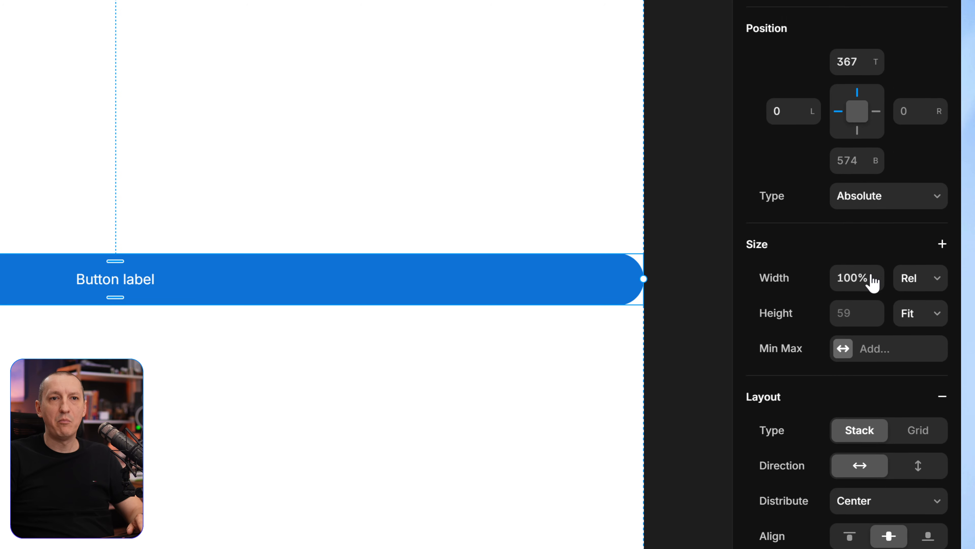
scroll(871, 279, "down", 3)
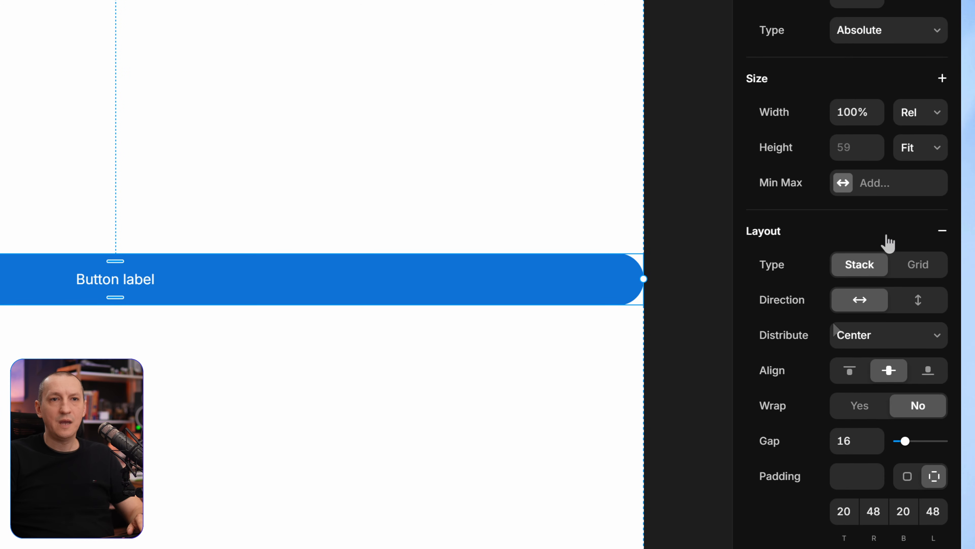
left_click(920, 117)
left_click(928, 201)
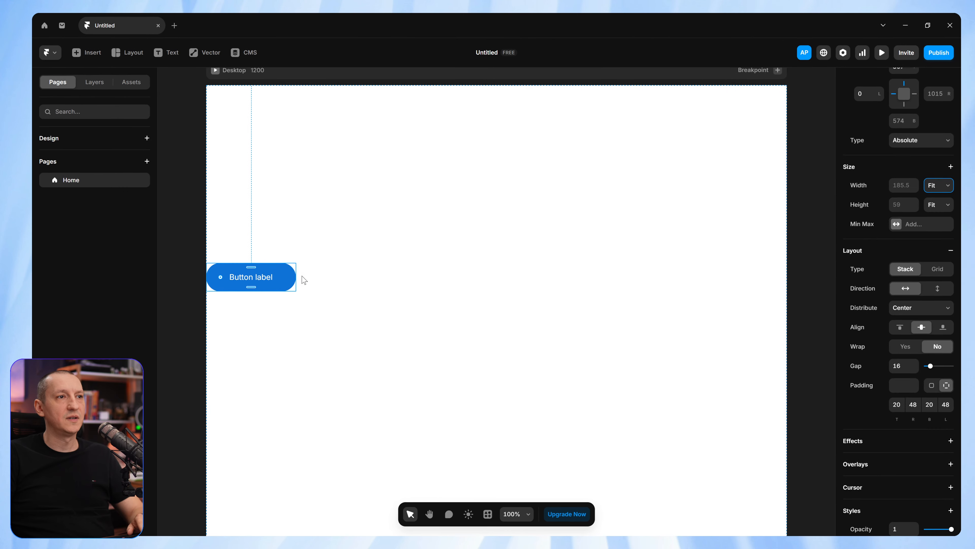
left_click_drag(285, 280, 533, 255)
left_click(535, 254)
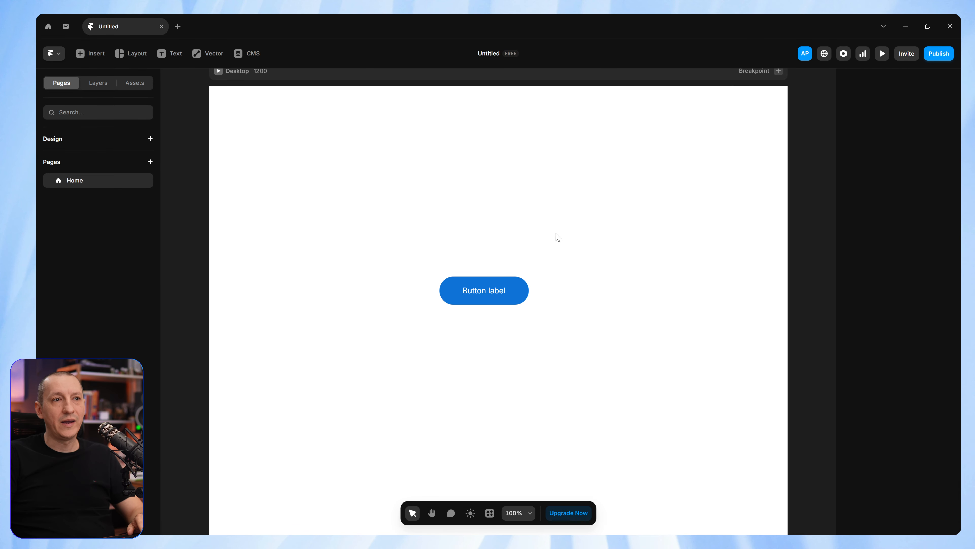
Step: Find the Hero icon element by searching for "hero" and place it on the page above the button
left_click(93, 58)
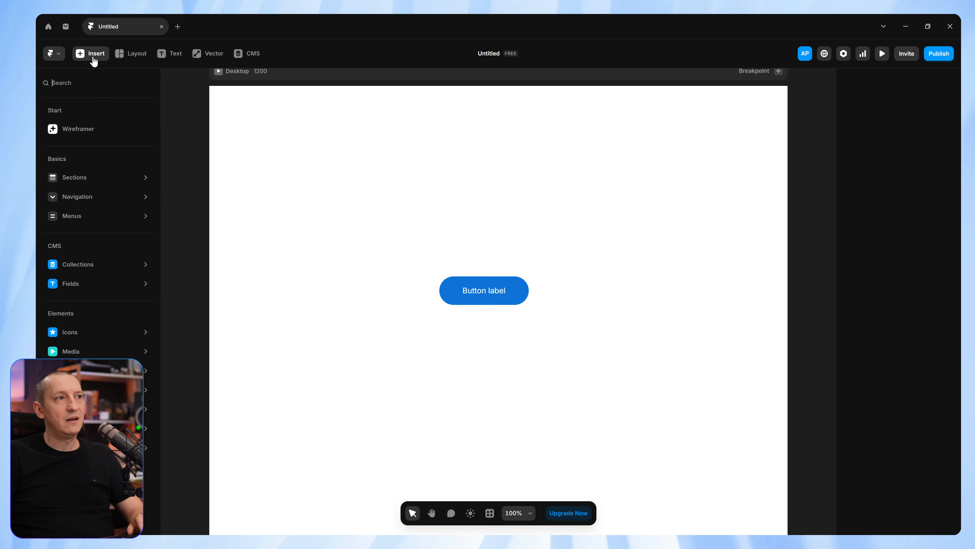
type("hero")
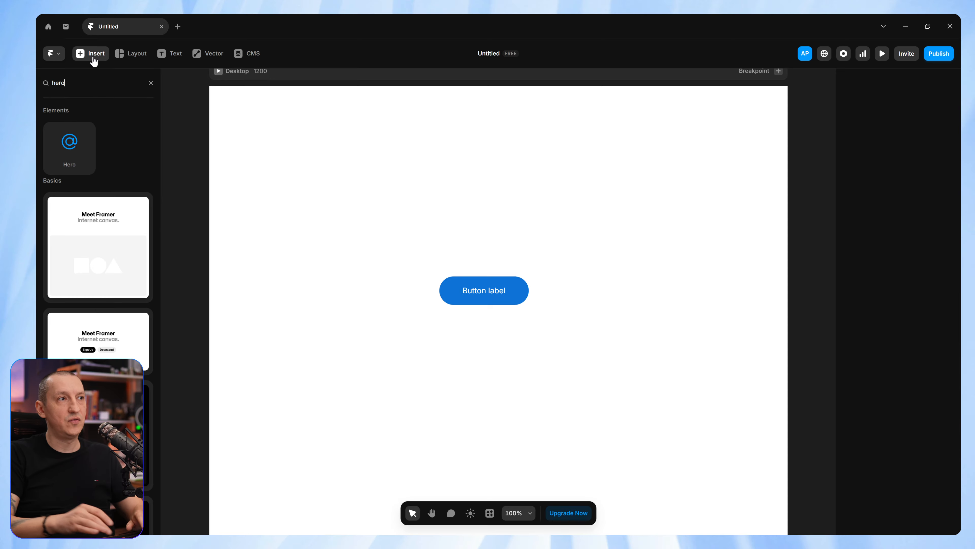
left_click_drag(83, 131, 594, 227)
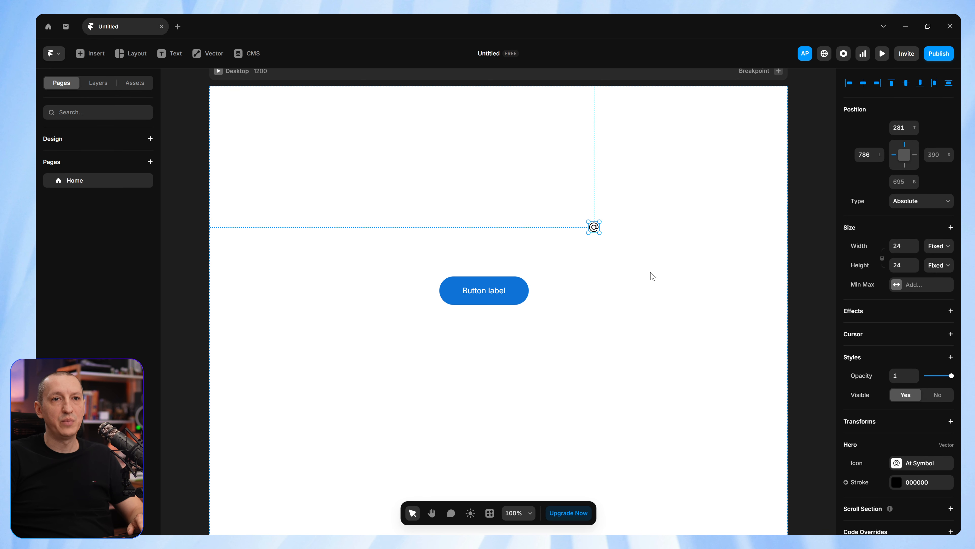
Step: Switch the placed Hero icon's symbol to Cube
scroll(917, 423, "down", 1)
left_click(917, 424)
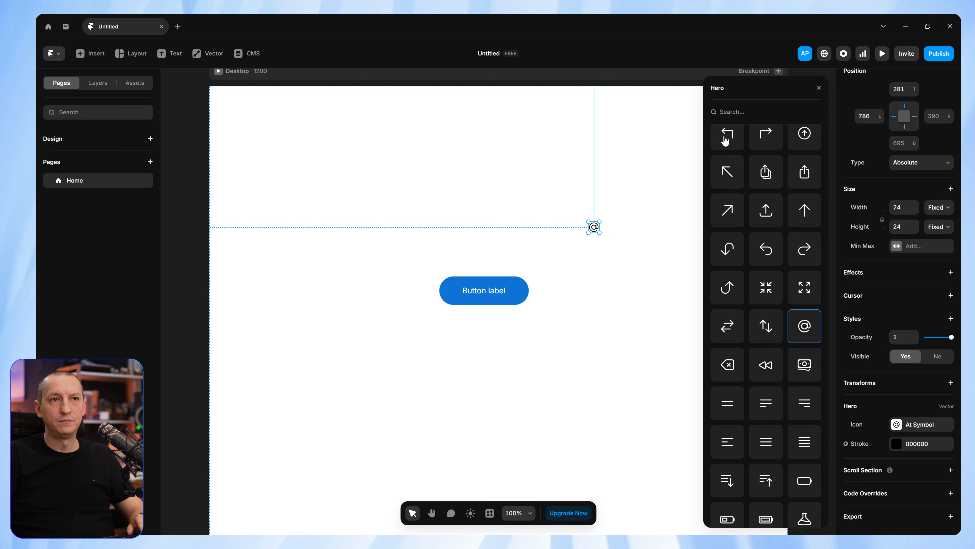
type("cube")
left_click(765, 151)
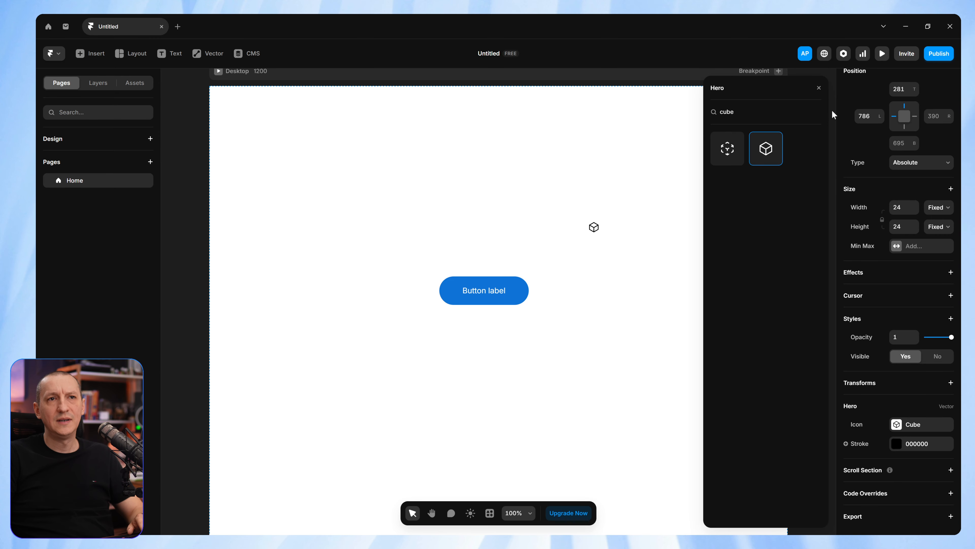
left_click(820, 88)
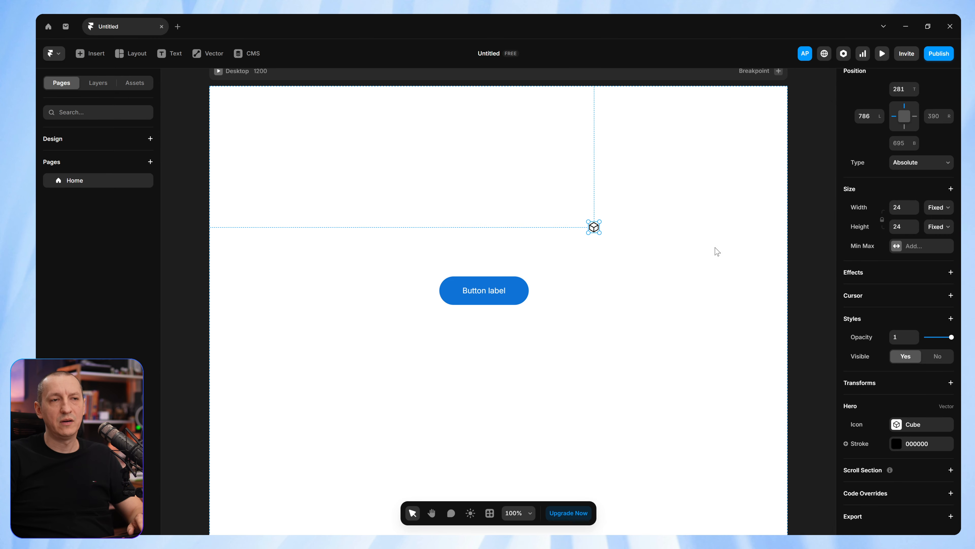
Step: Resize the cube icon to 20 by 20 and move it into the button stack after the label
double_click(903, 207)
type("20")
key("Tab")
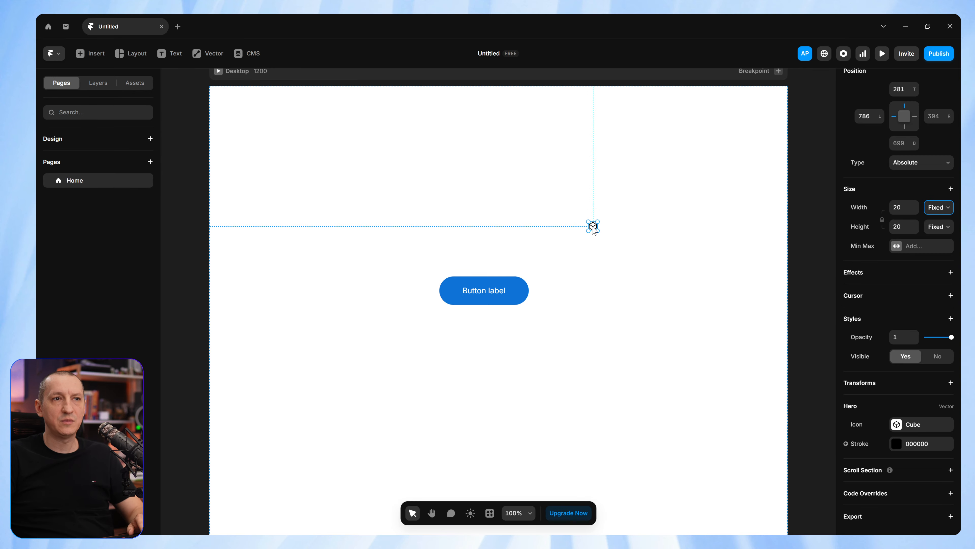
left_click_drag(593, 226, 517, 296)
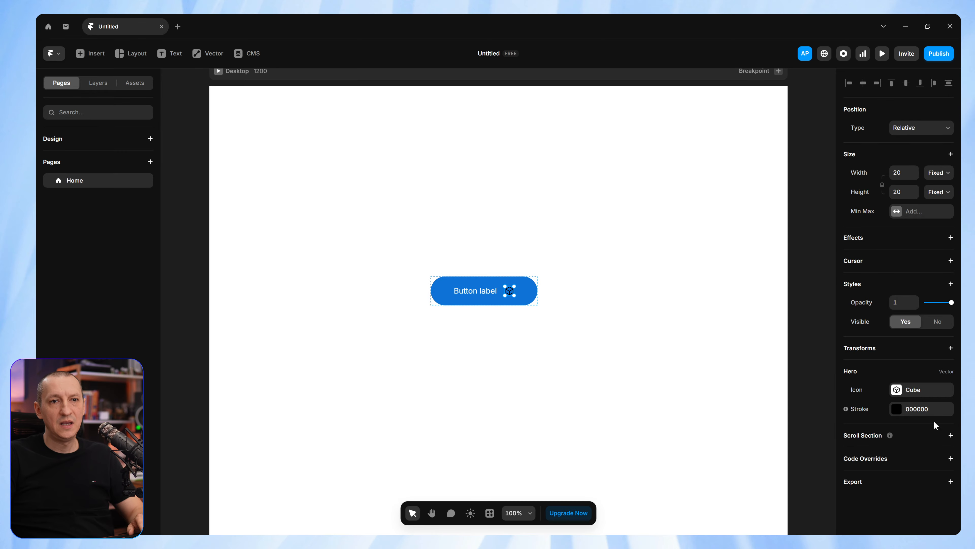
Step: Set the cube icon's stroke colour to white (FFFFFF)
left_click(896, 410)
left_click_drag(713, 444, 668, 362)
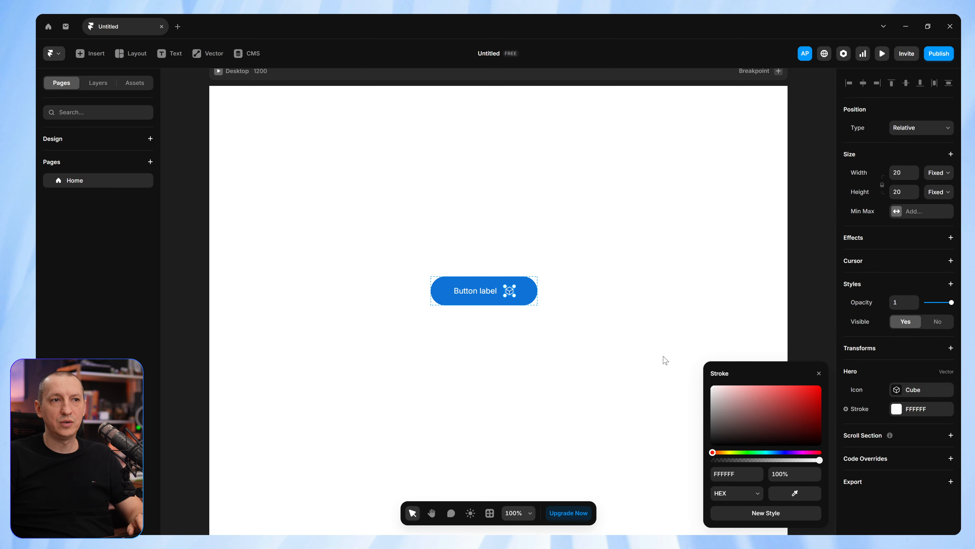
left_click(626, 267)
Step: Set the button label's font to Geist with Medium weight
left_click(482, 292)
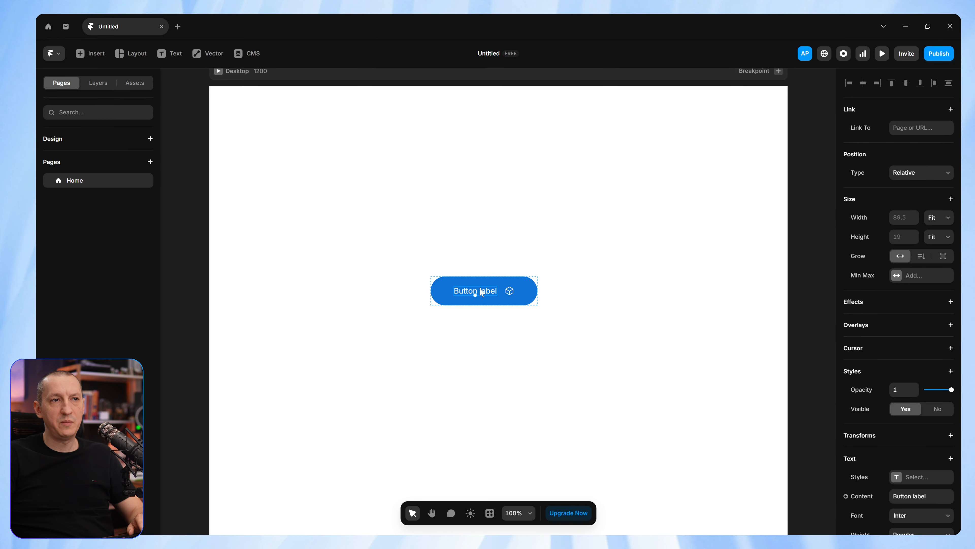
scroll(906, 335, "down", 5)
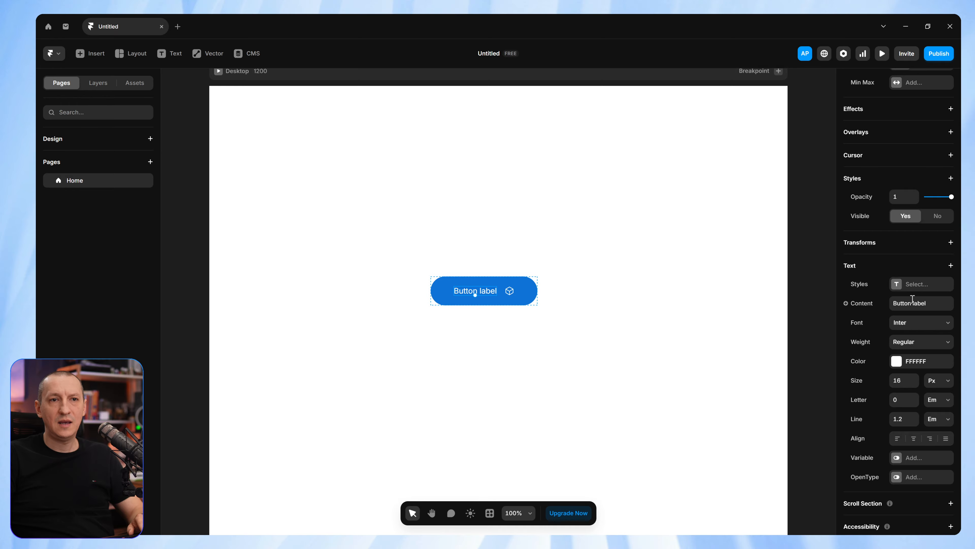
left_click(906, 328)
type("geis")
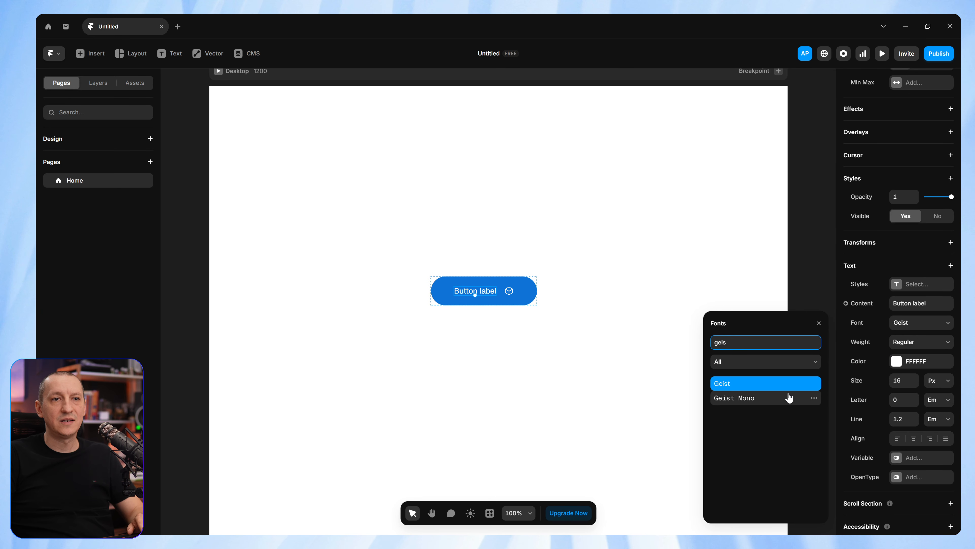
left_click(782, 384)
left_click(916, 342)
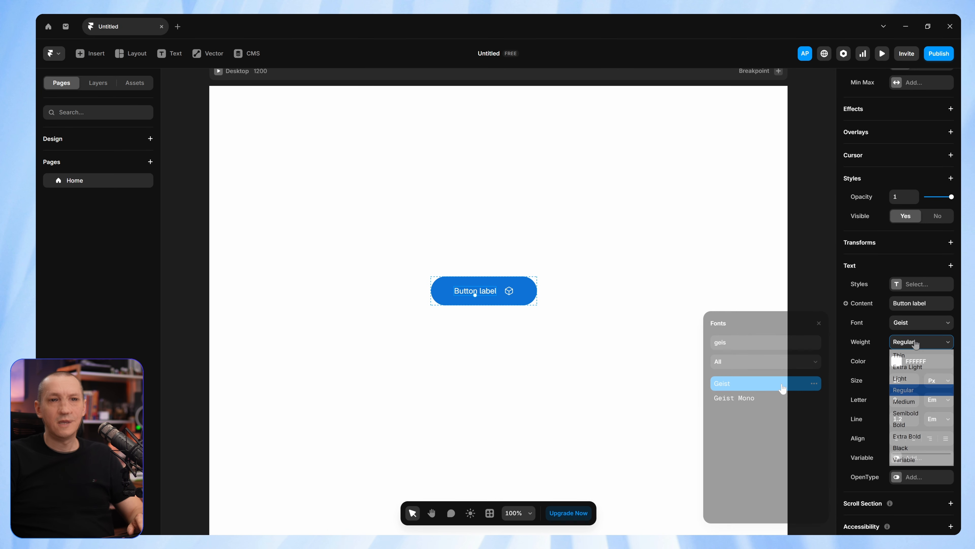
left_click(915, 401)
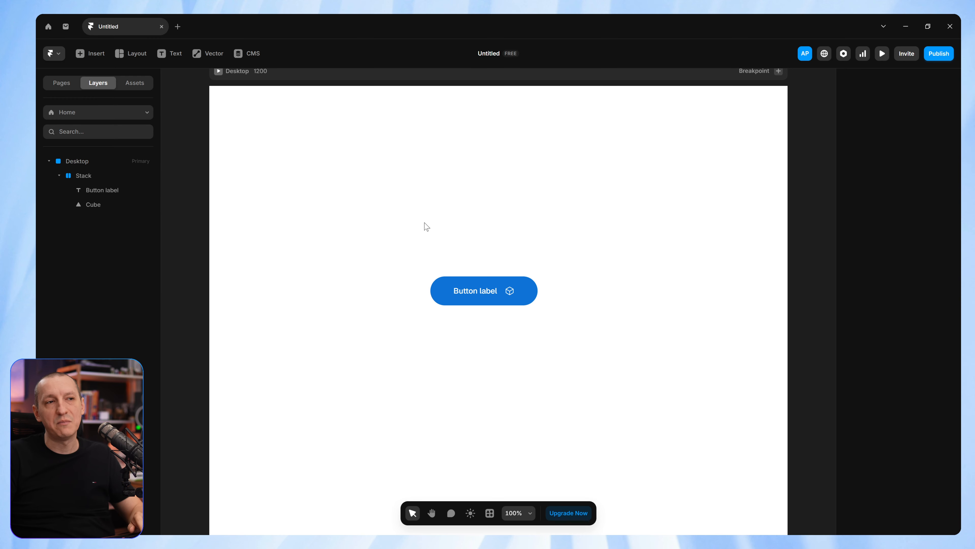
Step: Convert the blue button stack into a component named Button
left_click(486, 286)
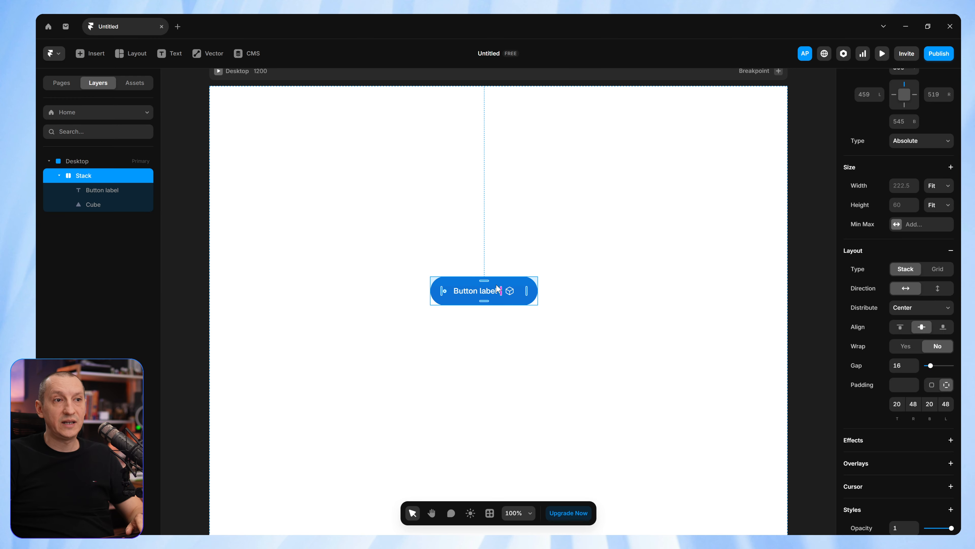
right_click(498, 284)
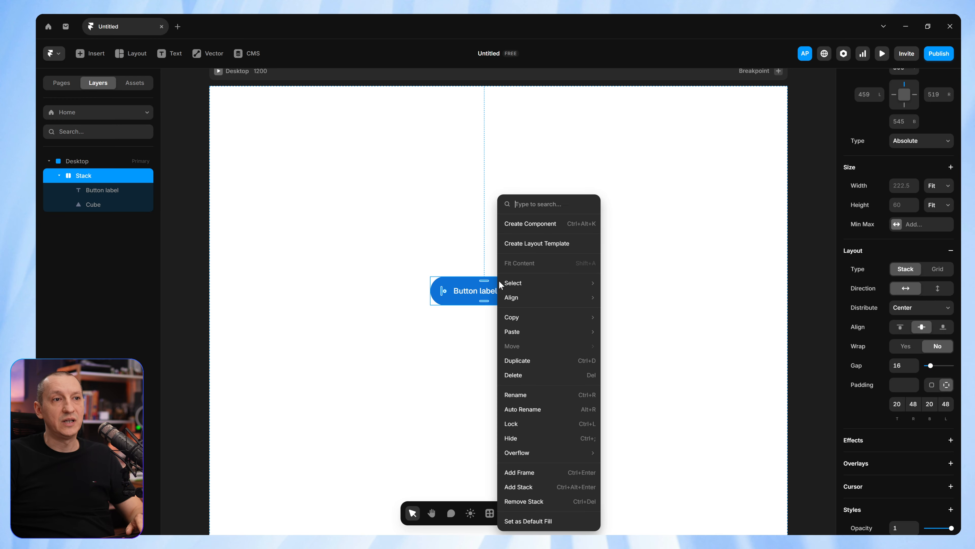
left_click(526, 228)
type("Butt")
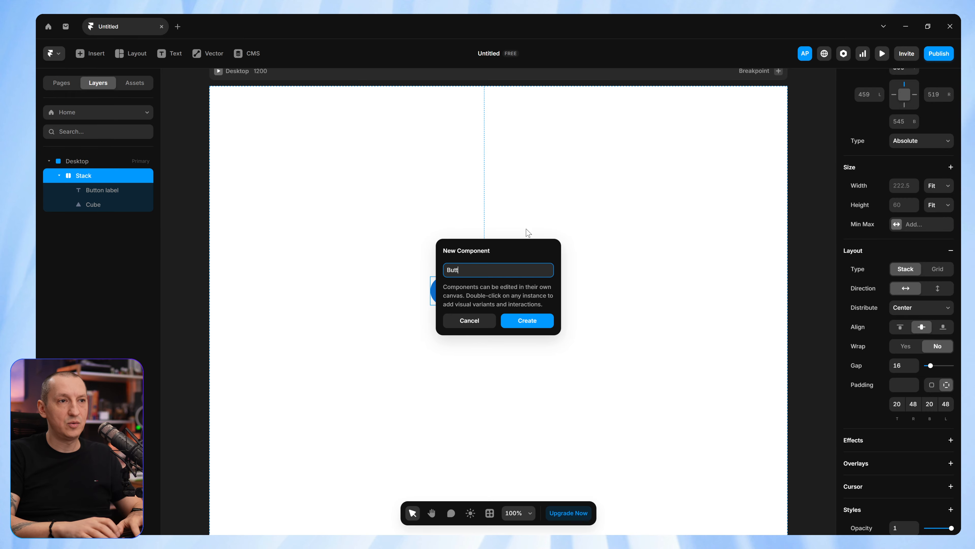
type("on")
key("Return")
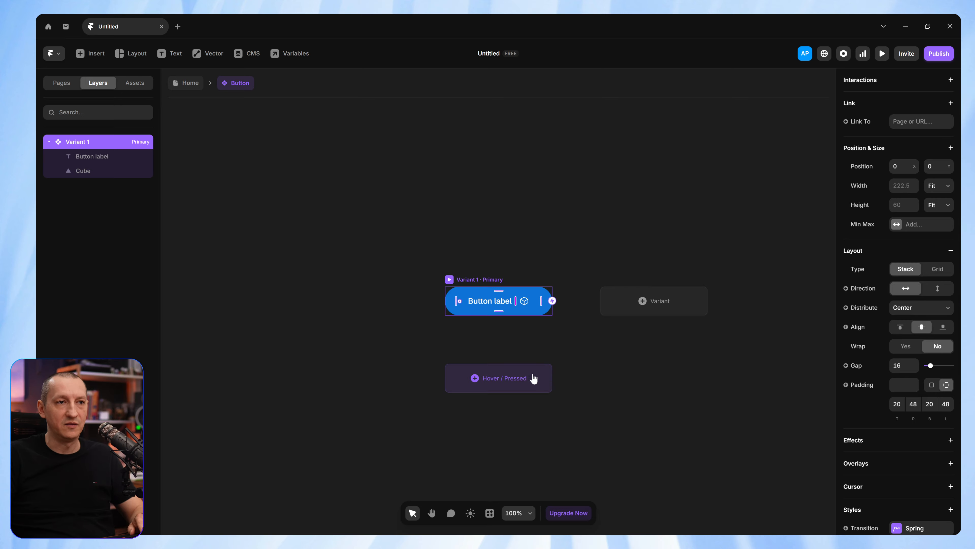
Step: Add a Hover variant to the Button component's primary variant
left_click(498, 380)
left_click(514, 390)
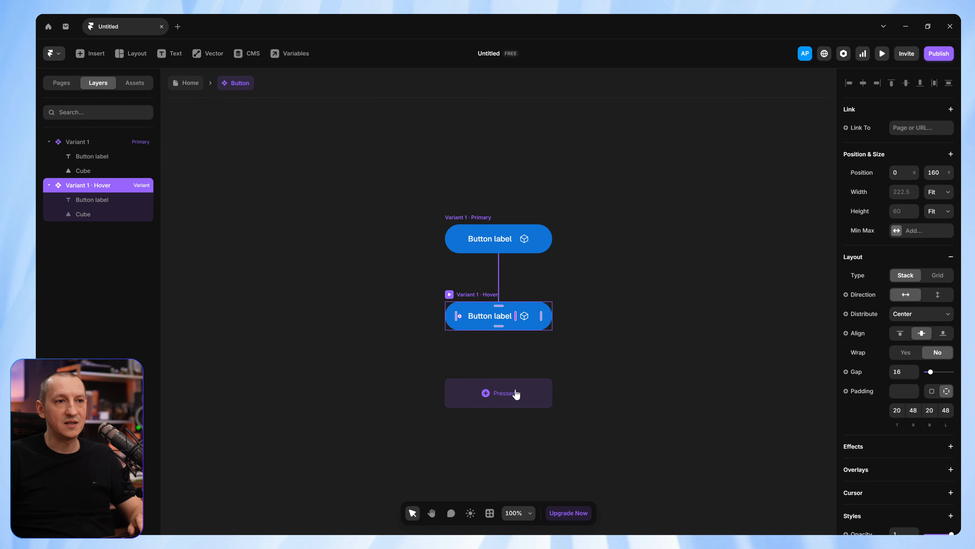
left_click(578, 305)
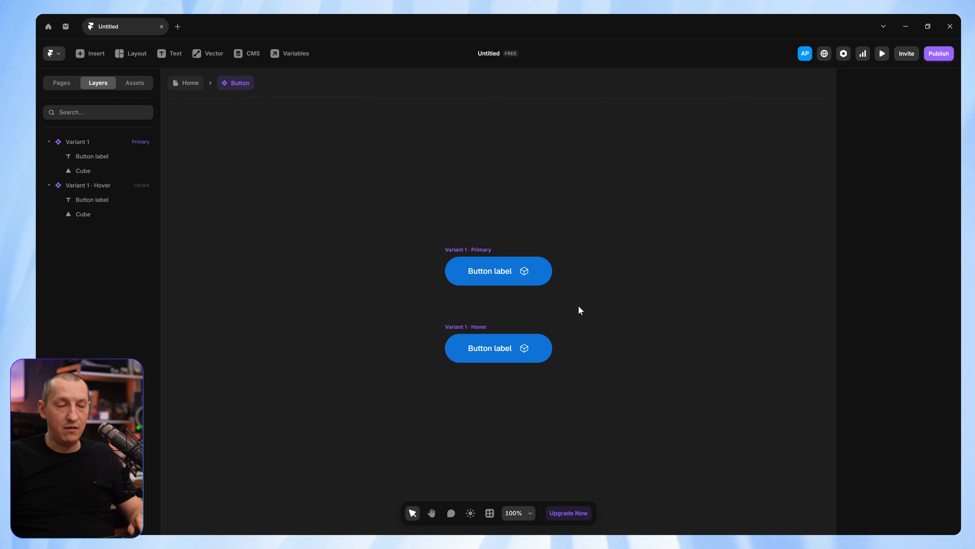
Step: Give the primary variant's cube icon Absolute positioning and place it outside the button with a right offset of -24
left_click(526, 272)
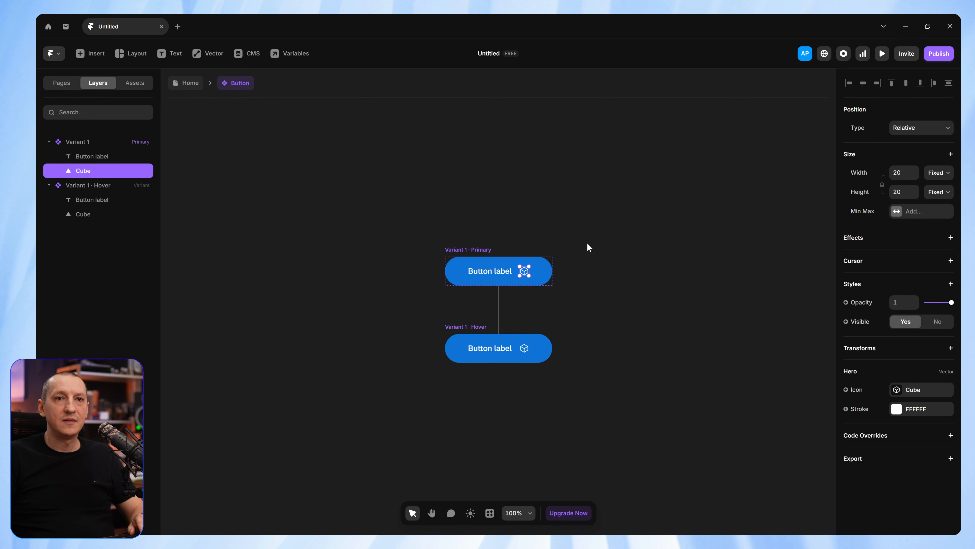
left_click(914, 128)
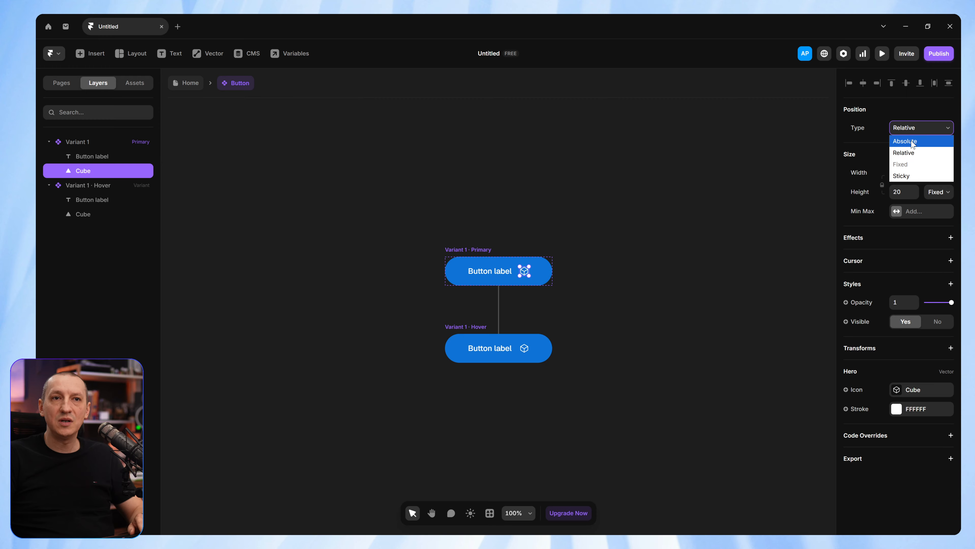
left_click(912, 142)
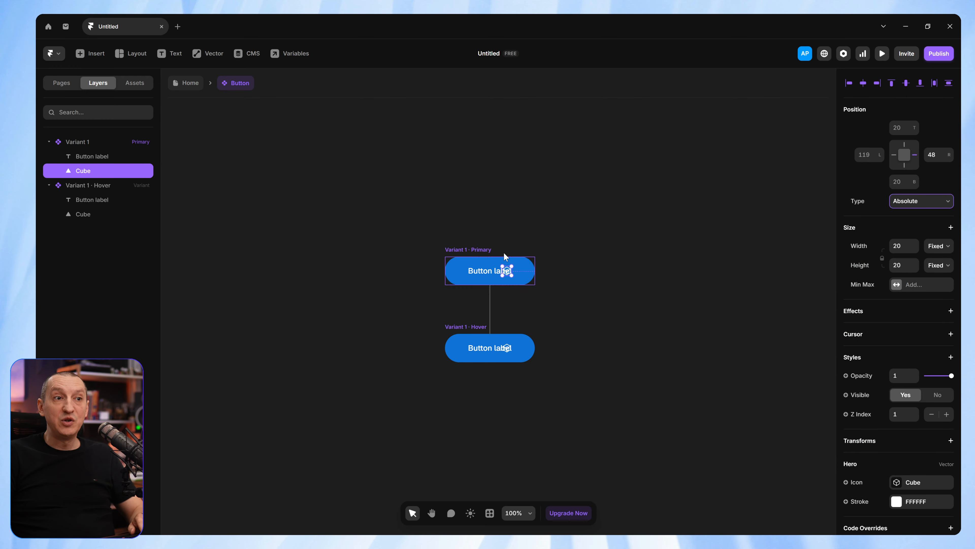
left_click_drag(507, 272, 545, 271)
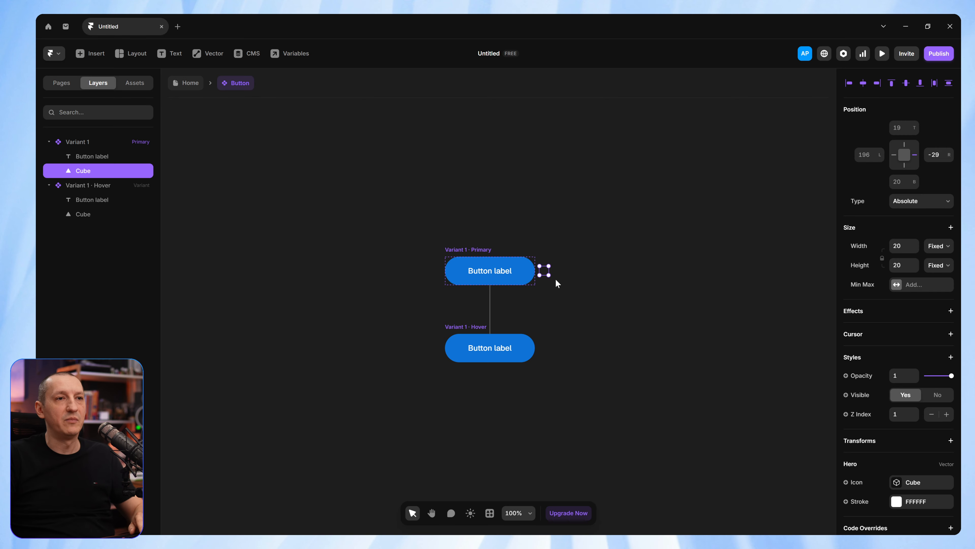
left_click(938, 159)
type("-")
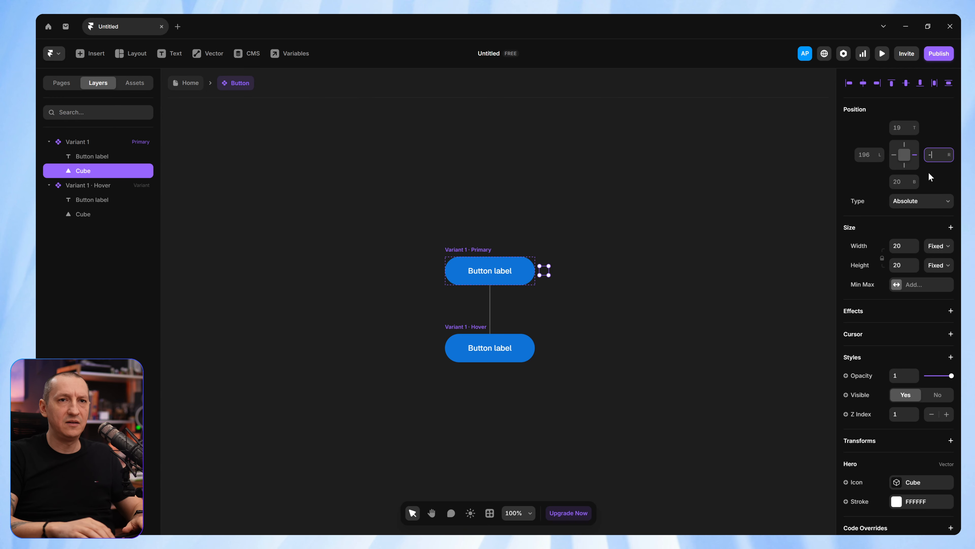
type("24")
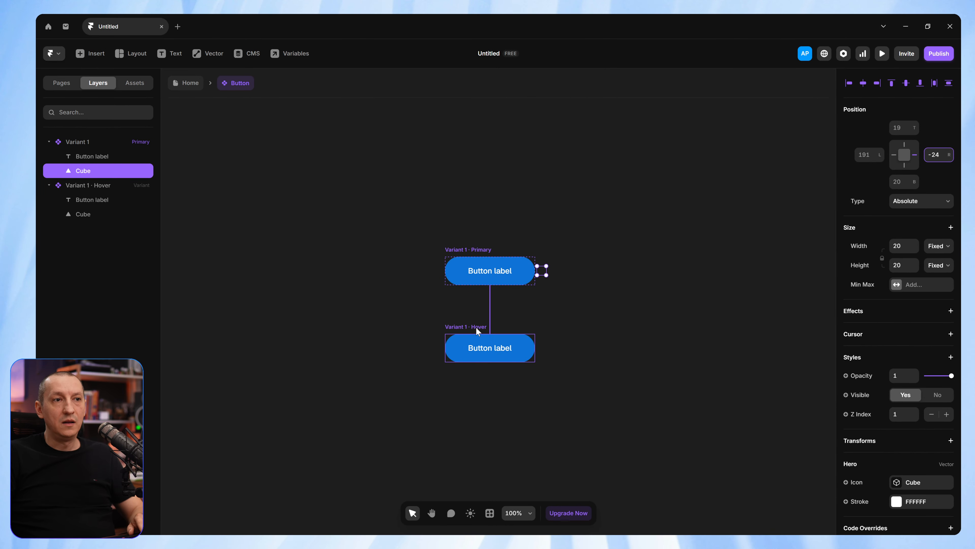
Step: Move the Hover variant's cube icon inside the button and set its right offset to 32
left_click(478, 329)
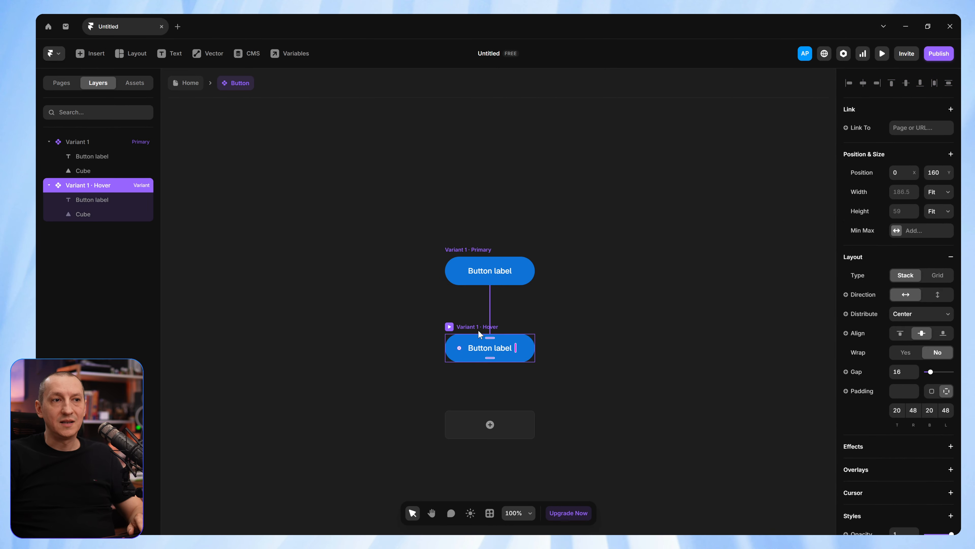
left_click(83, 214)
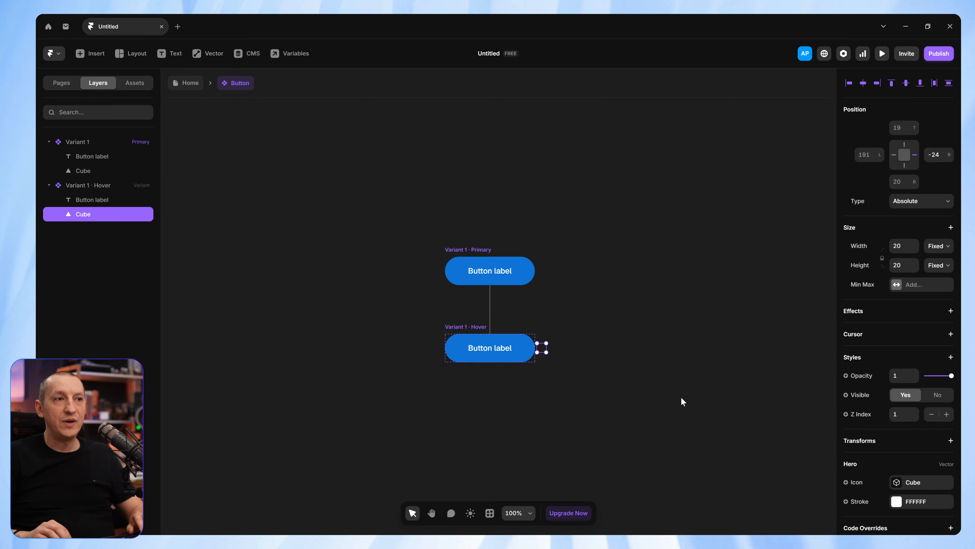
key("shift+Left")
key("shift+Left")
key("shift+Left")
key("shift+Left")
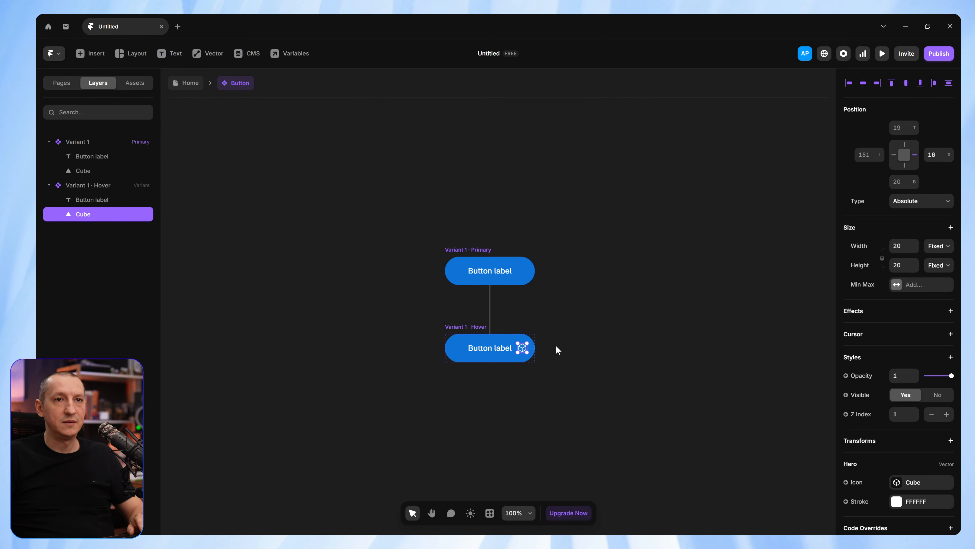
left_click(935, 161)
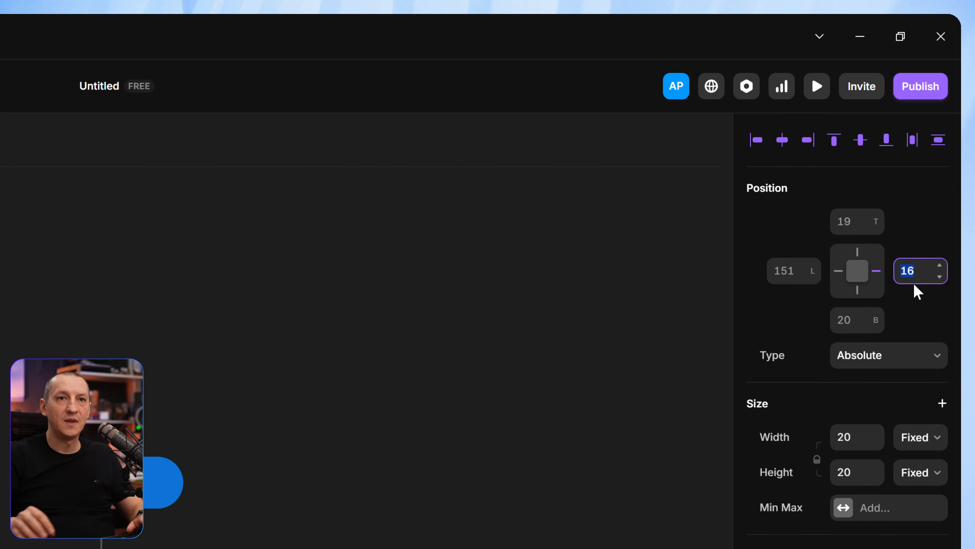
type("32")
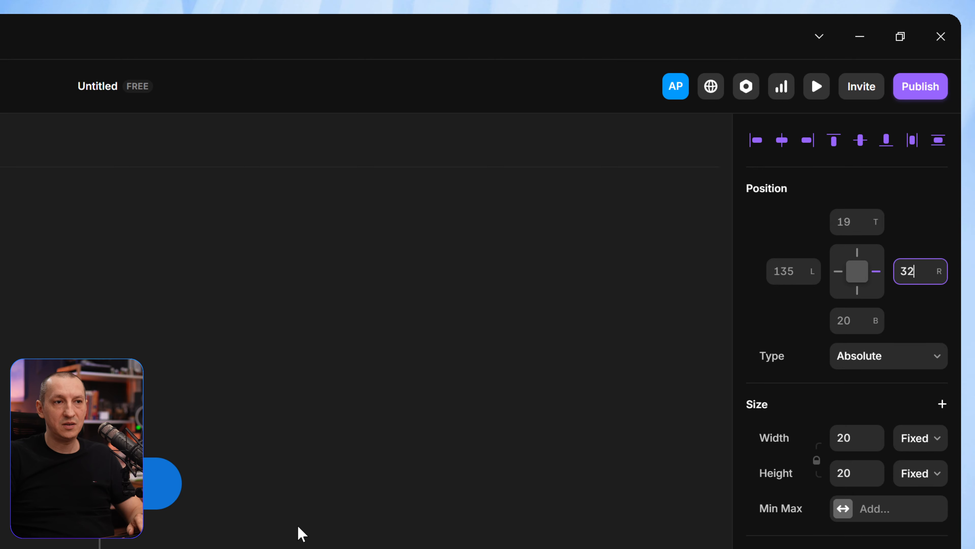
left_click_drag(302, 534, 502, 548)
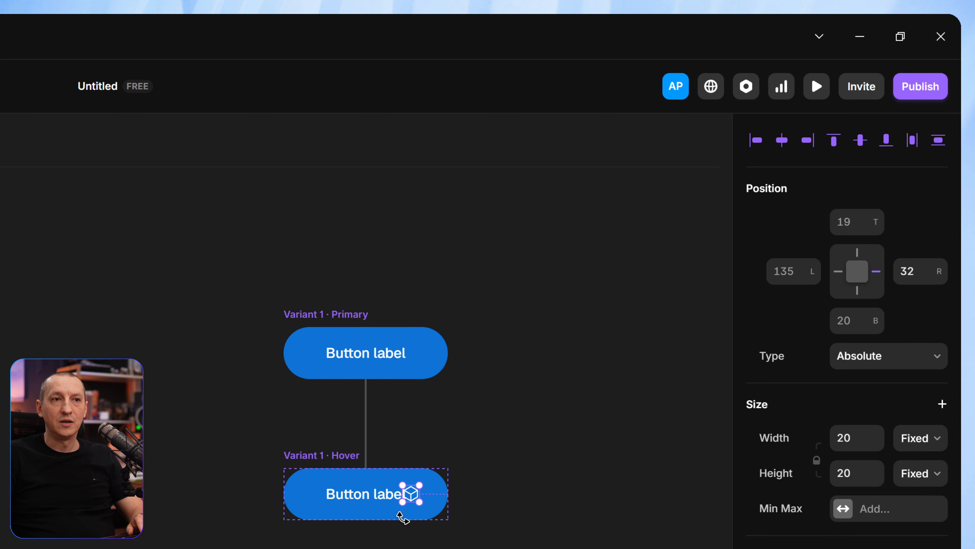
left_click(386, 542)
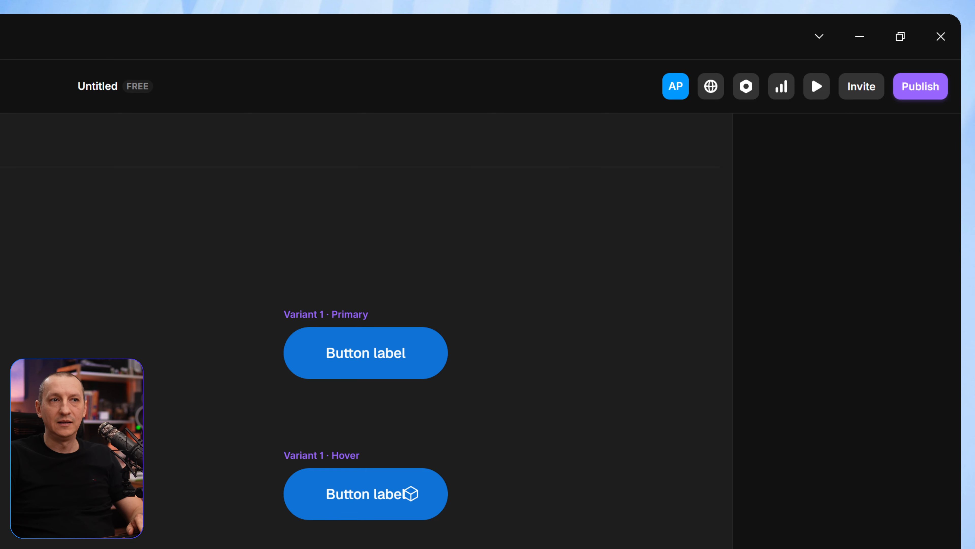
Step: Preview the button's primary variant to check the cube icon's hover animation, and return to the canvas
left_click(316, 310)
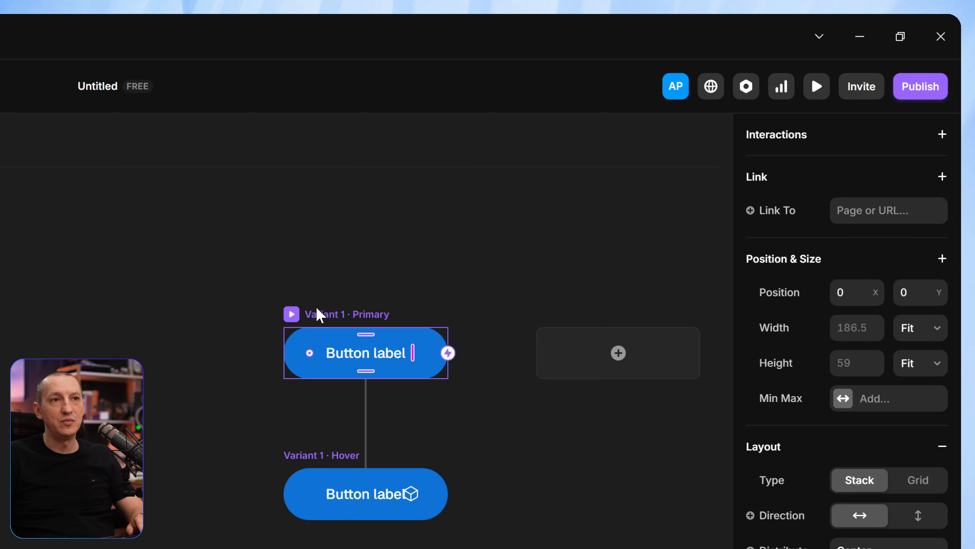
key("ctrl+p")
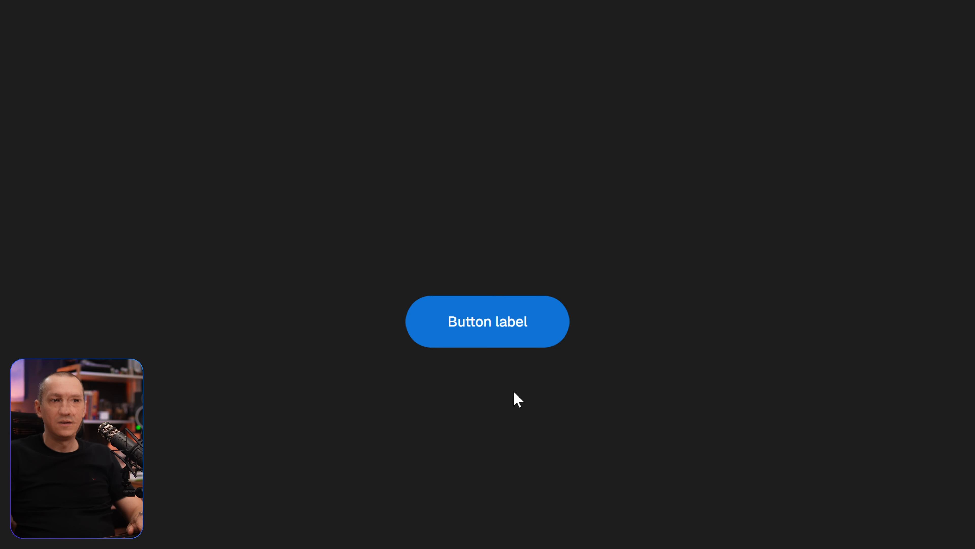
key("Escape")
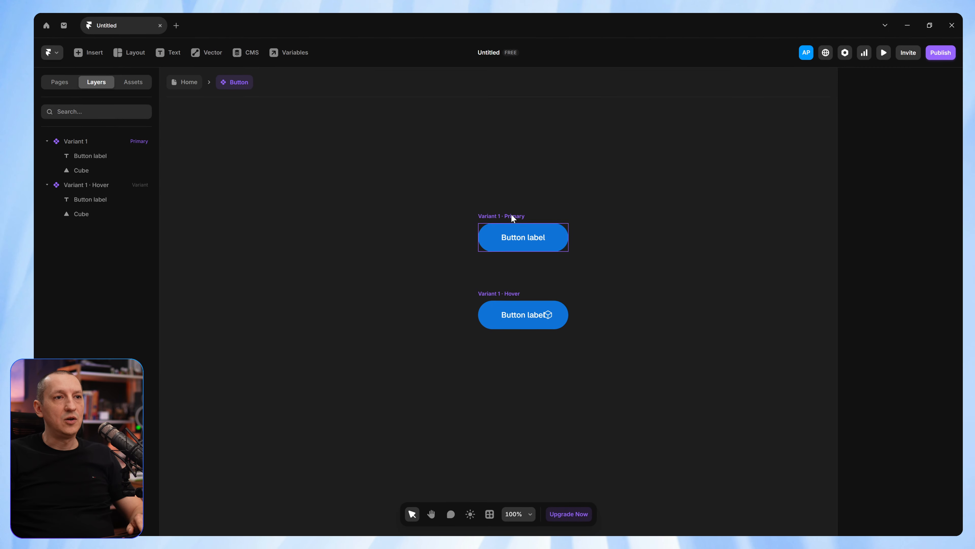
Step: Set the cube icon's opacity to 0 in the primary variant and to 1 in the Hover variant
left_click(511, 166)
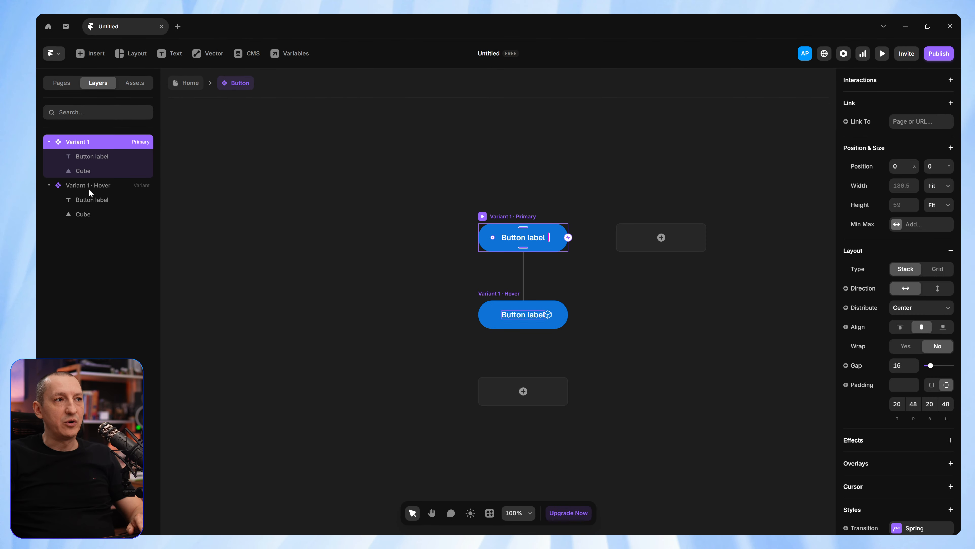
left_click(88, 170)
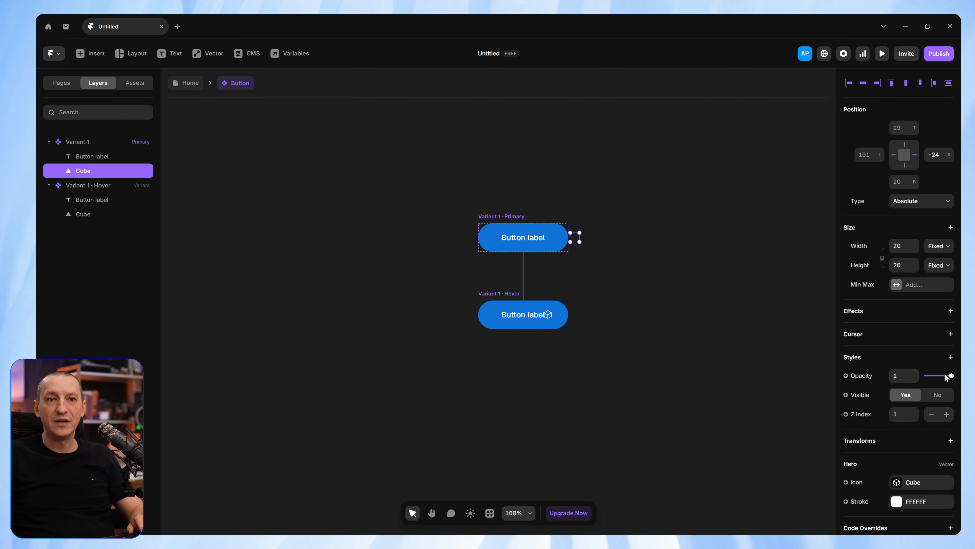
left_click_drag(952, 379, 917, 378)
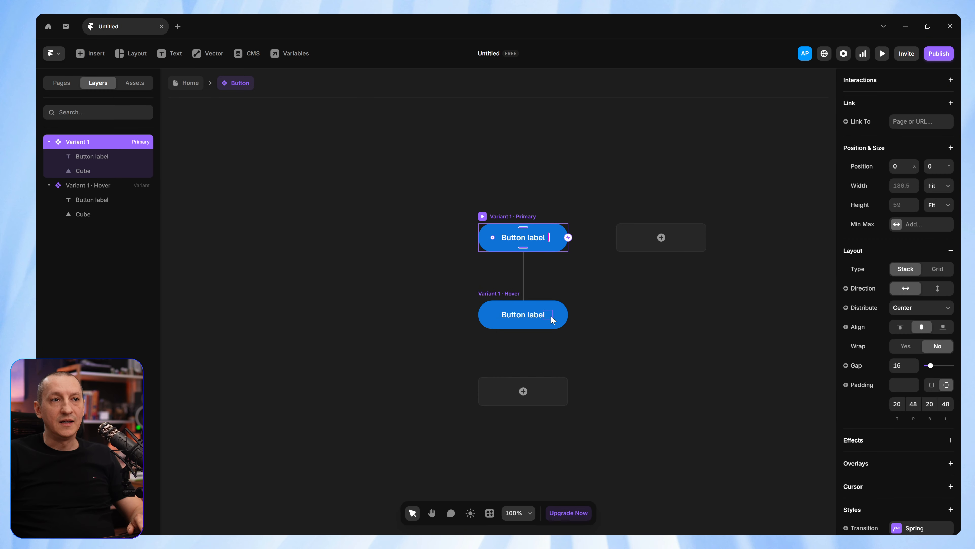
left_click(551, 316)
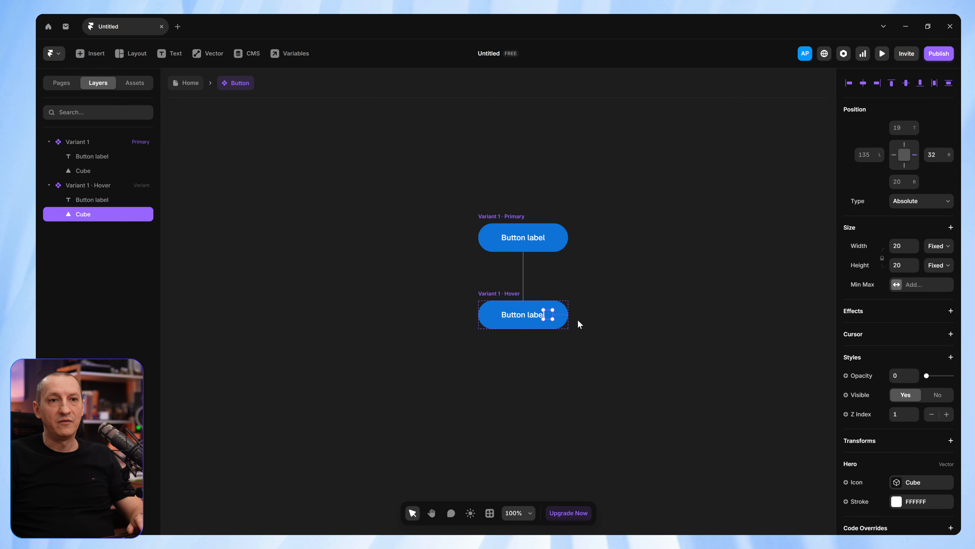
left_click_drag(925, 376, 952, 376)
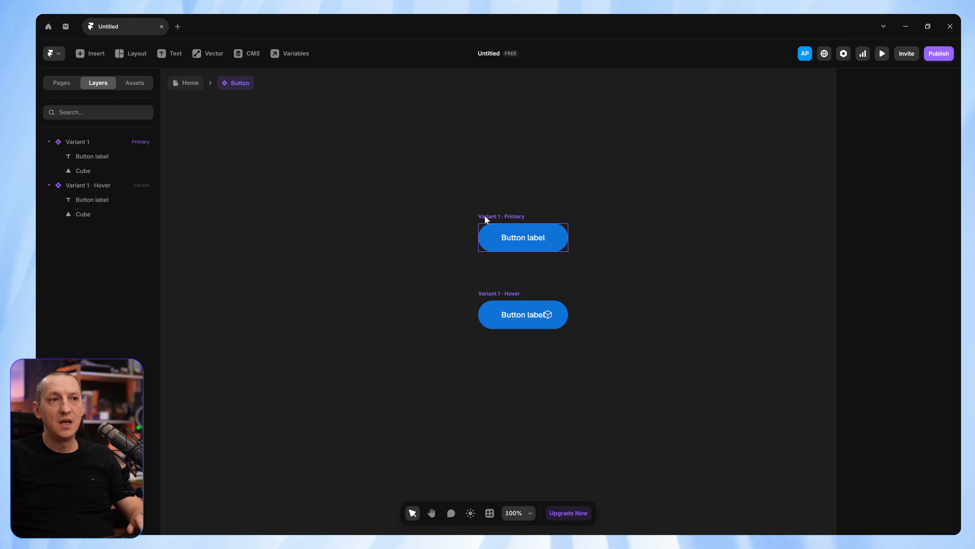
Step: Preview the button again to check how the cube icon slides and fades in on hover
left_click(483, 217)
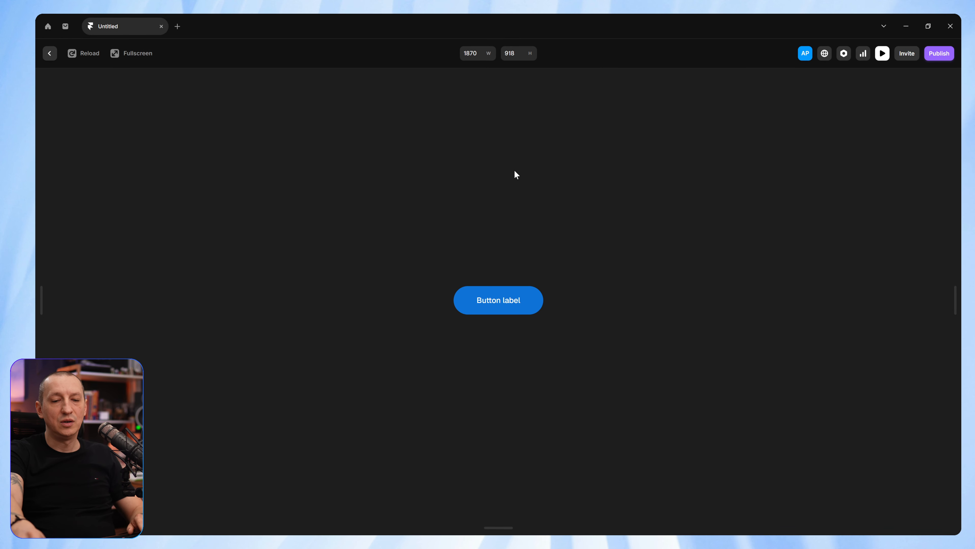
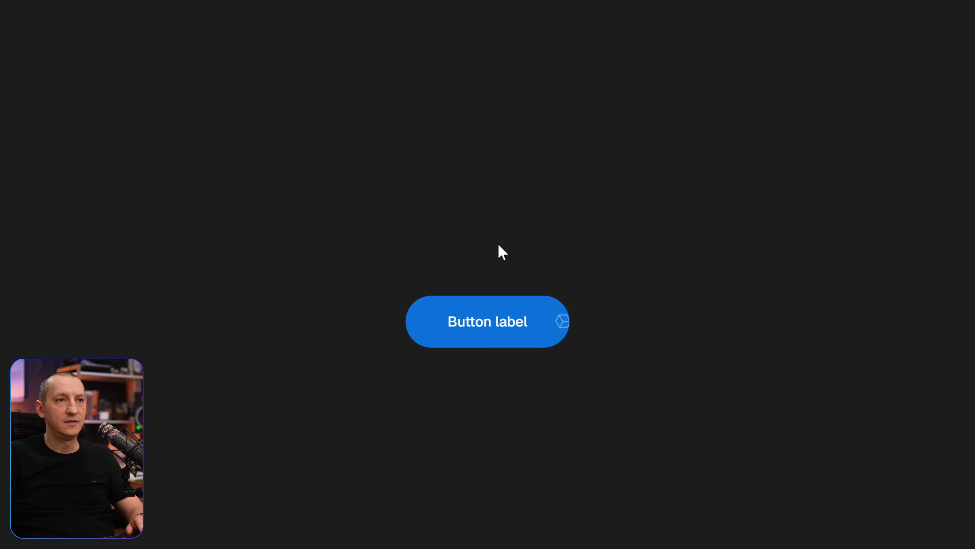
key("Escape")
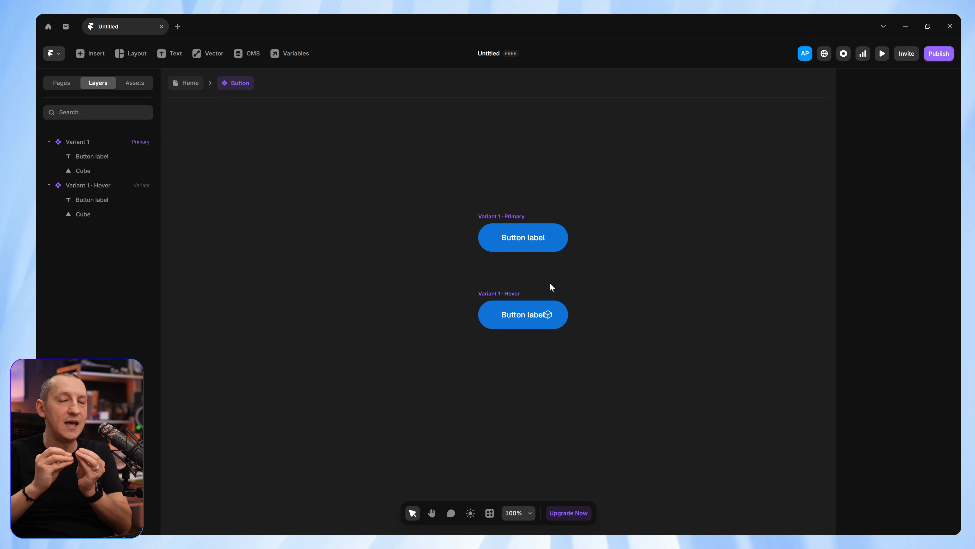
Step: Try Absolute positioning on the primary variant's button label, and undo the change
left_click(524, 238)
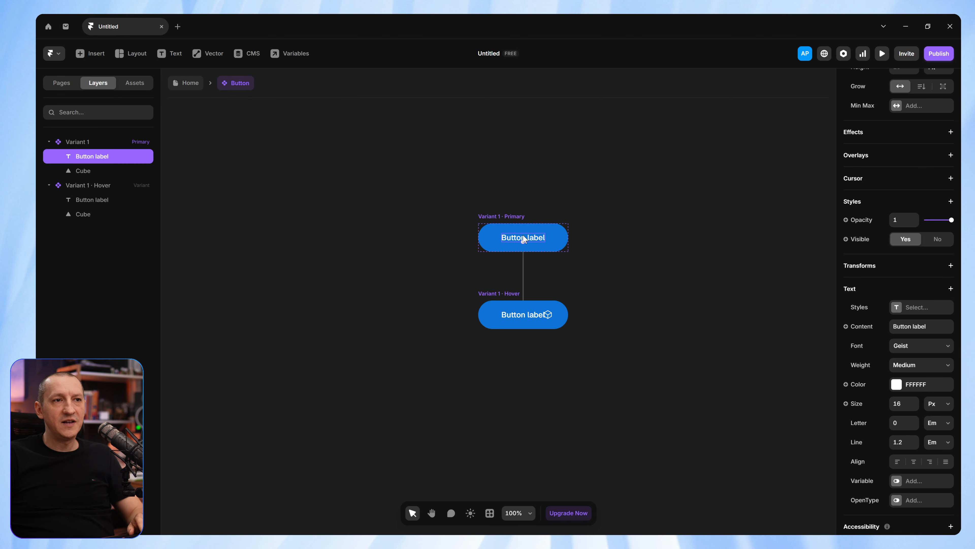
scroll(908, 154, "up", 5)
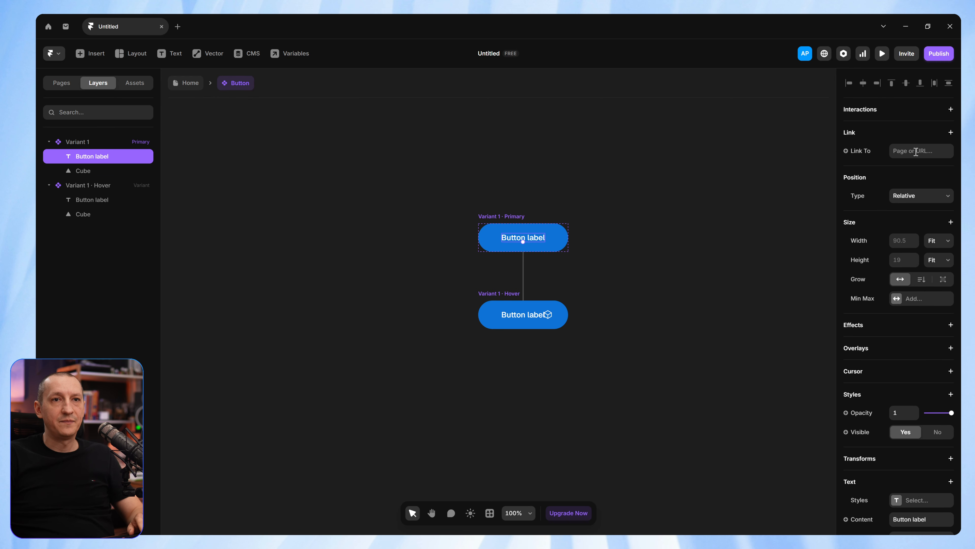
left_click(909, 196)
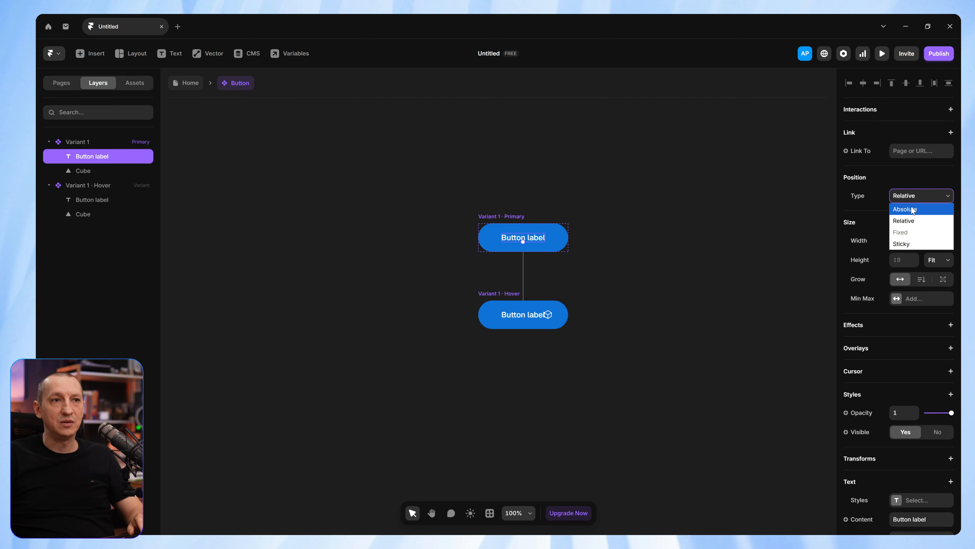
left_click(911, 208)
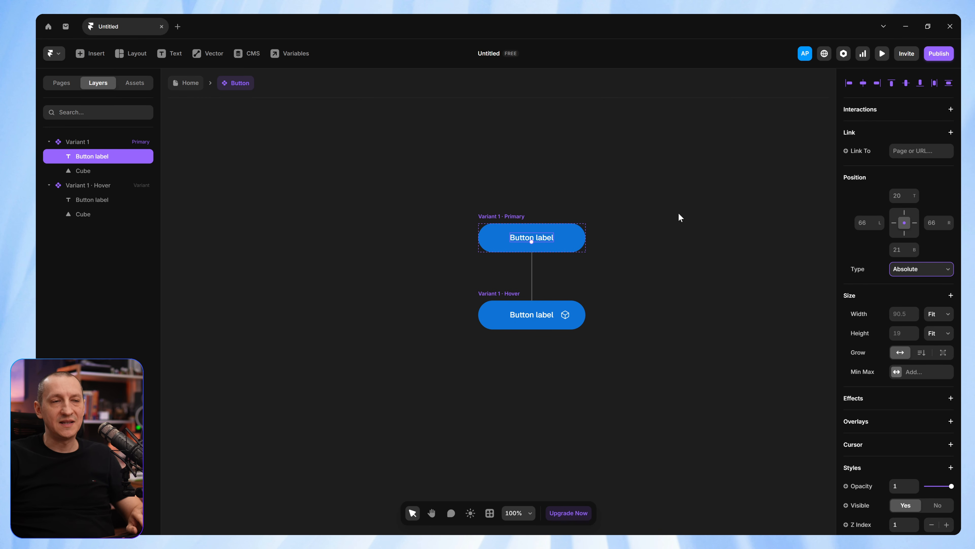
key("ctrl+z")
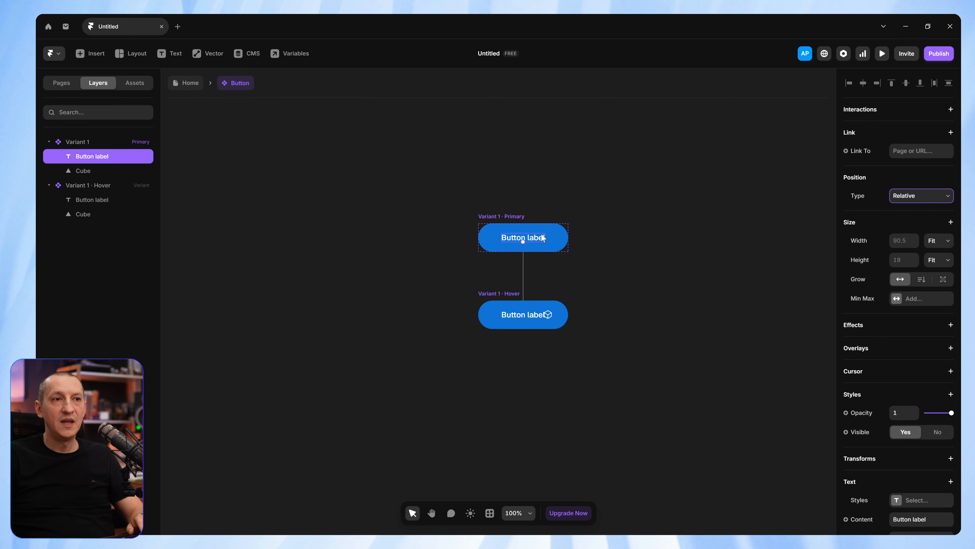
Step: Duplicate the button label in the primary variant and name the copy Duplicate Button Label
key("ctrl+d")
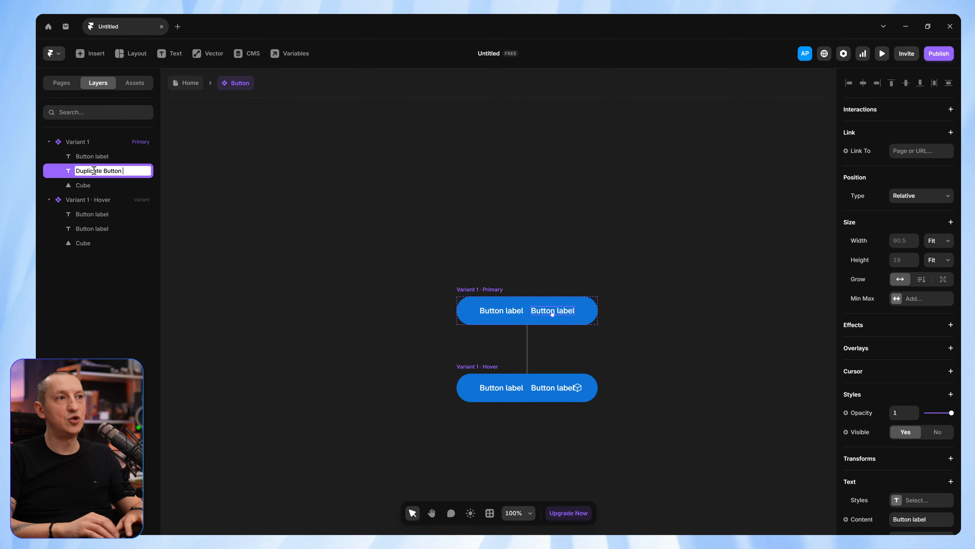
type("Label")
key("Return")
left_click(556, 232)
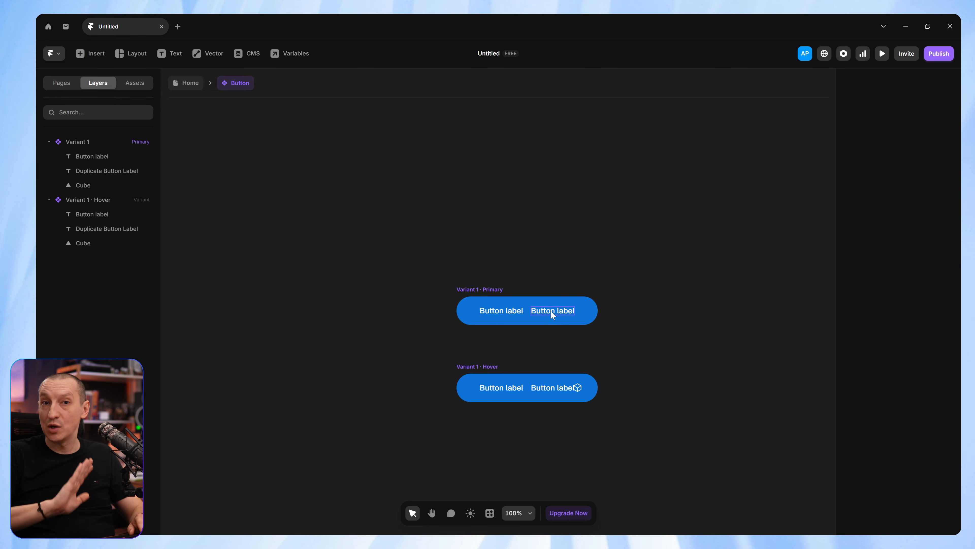
Step: Create a plain text variable named Button label from the content of the primary variant's original label
double_click(513, 309)
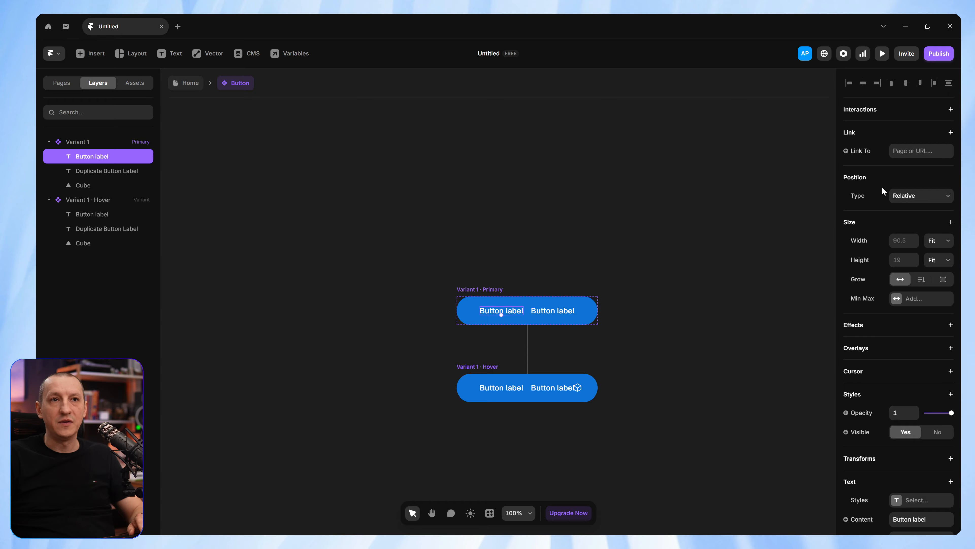
scroll(898, 329, "down", 5)
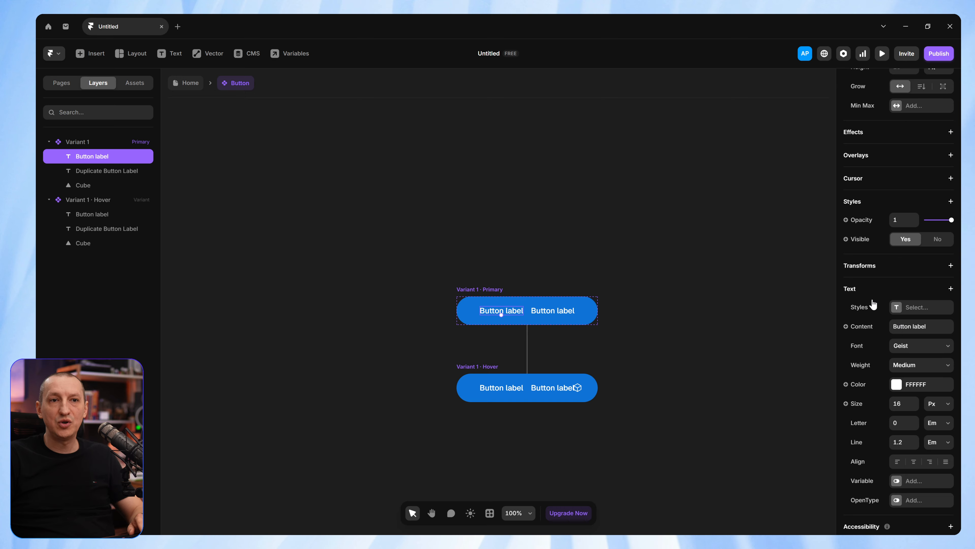
left_click(862, 326)
mouse_move(868, 346)
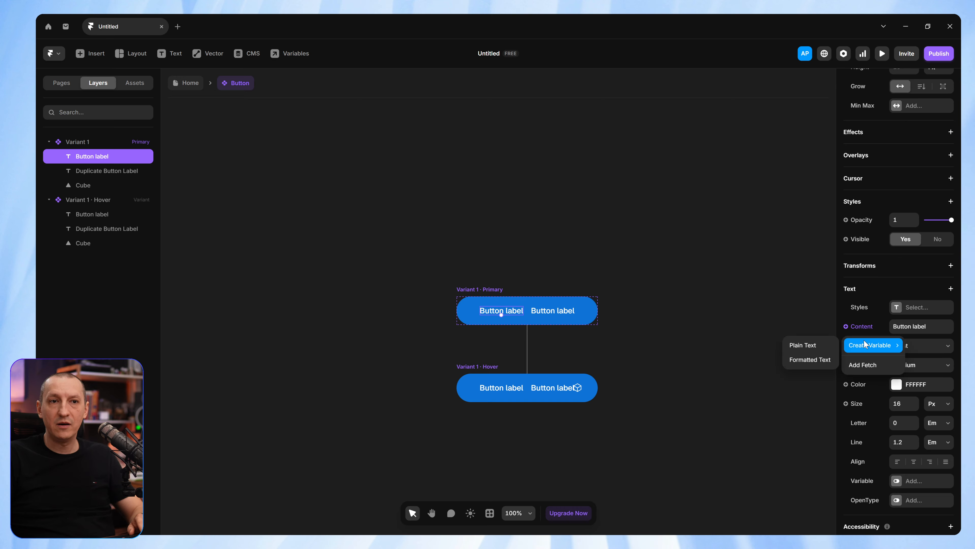
left_click(810, 344)
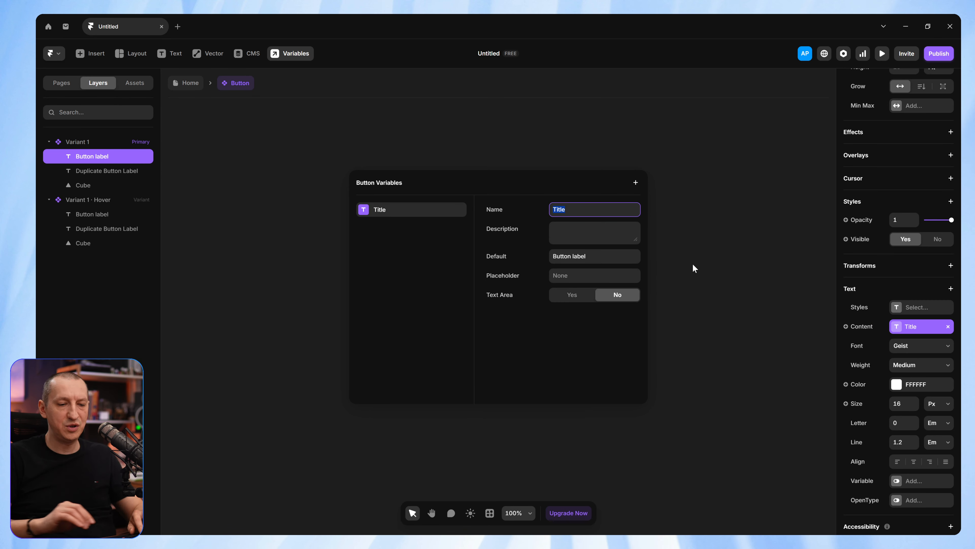
type("Button label")
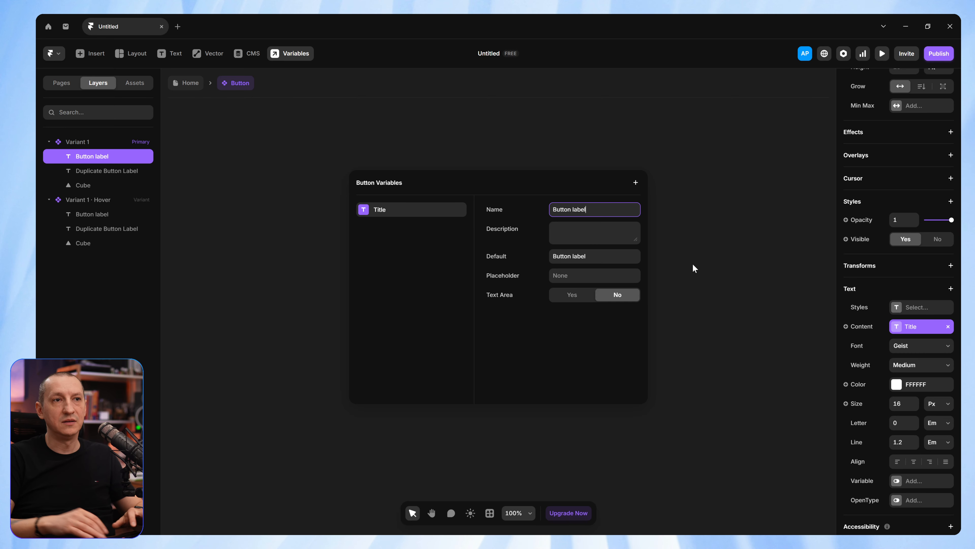
left_click(707, 240)
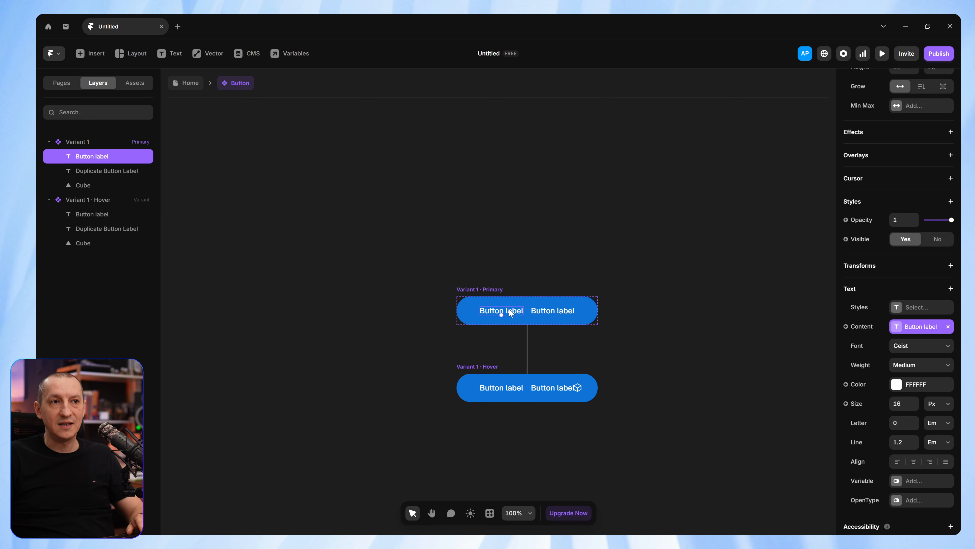
Step: Link the Duplicate Button Label's content to the Button label variable
left_click(556, 314)
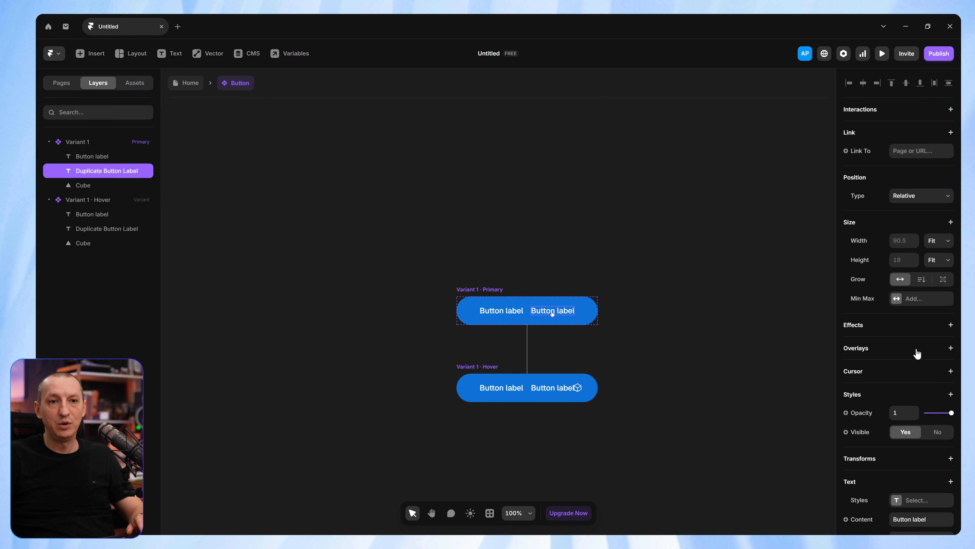
scroll(916, 352, "down", 10)
left_click(867, 328)
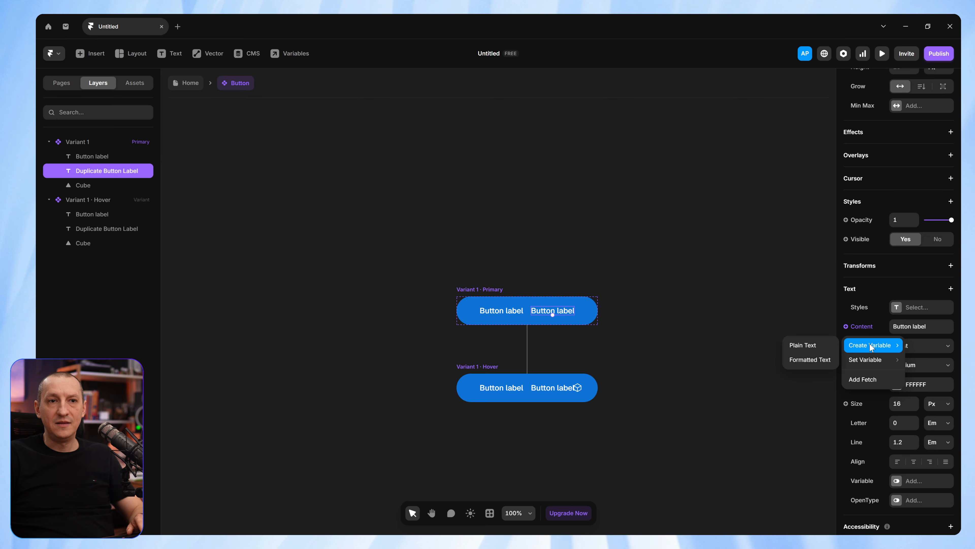
mouse_move(869, 359)
left_click(832, 360)
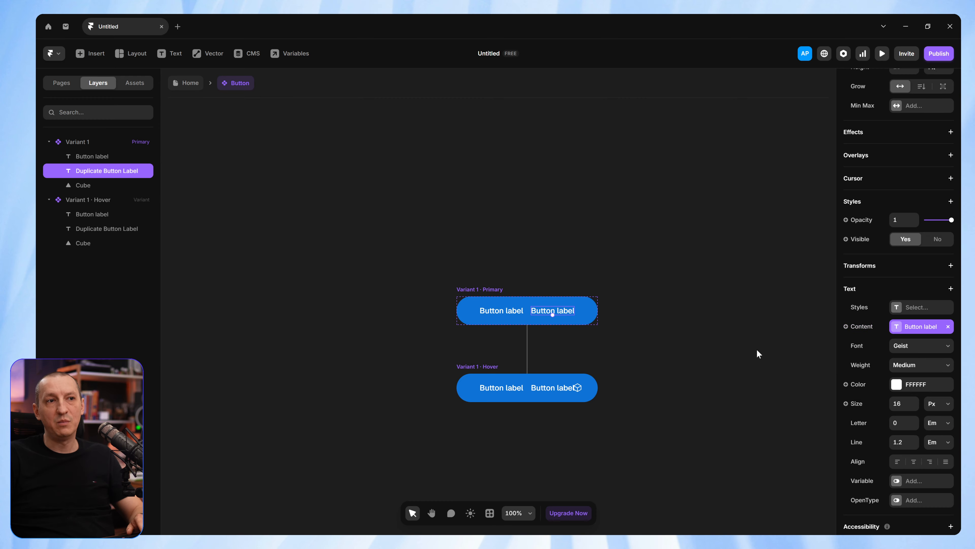
left_click(647, 277)
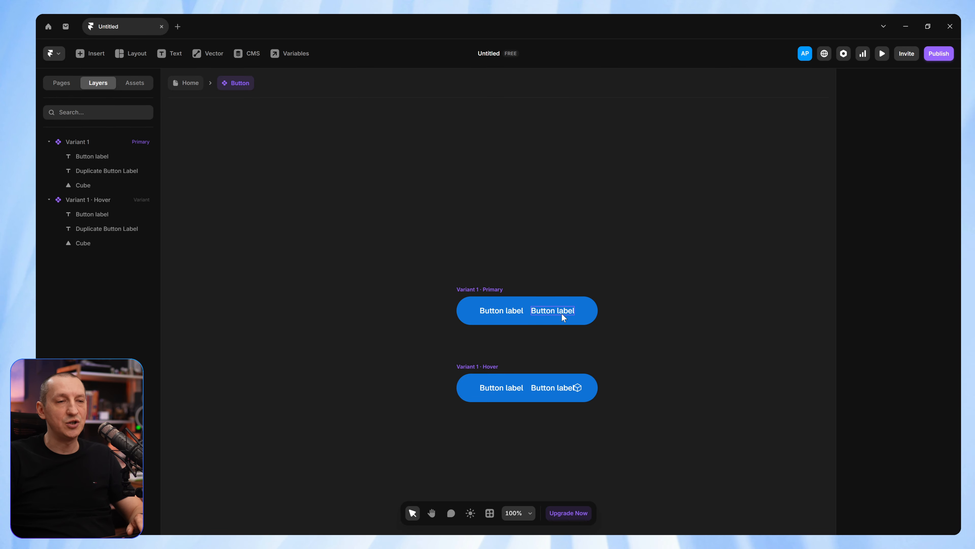
Step: Set the primary variant's original button label to Absolute positioning and centre it with no edges pinned
left_click(509, 313)
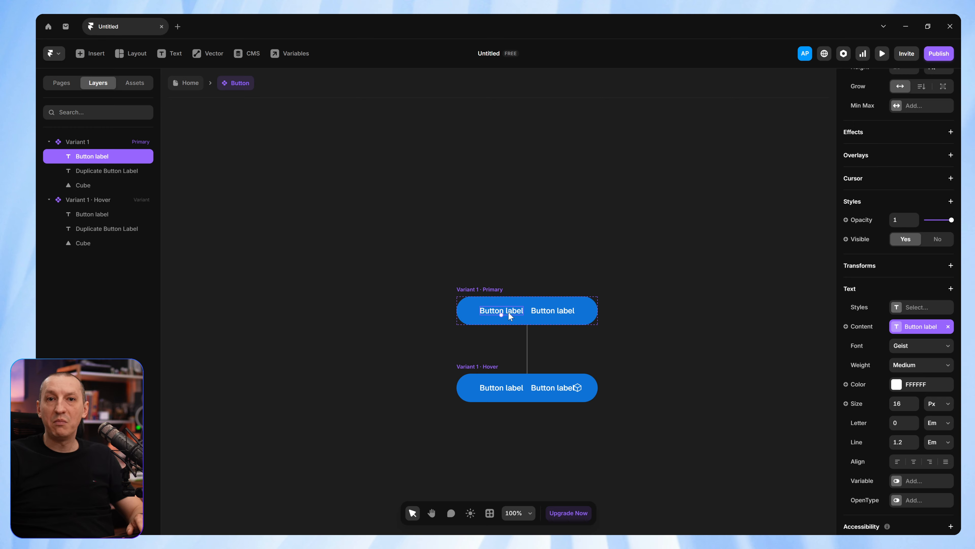
scroll(932, 268, "up", 5)
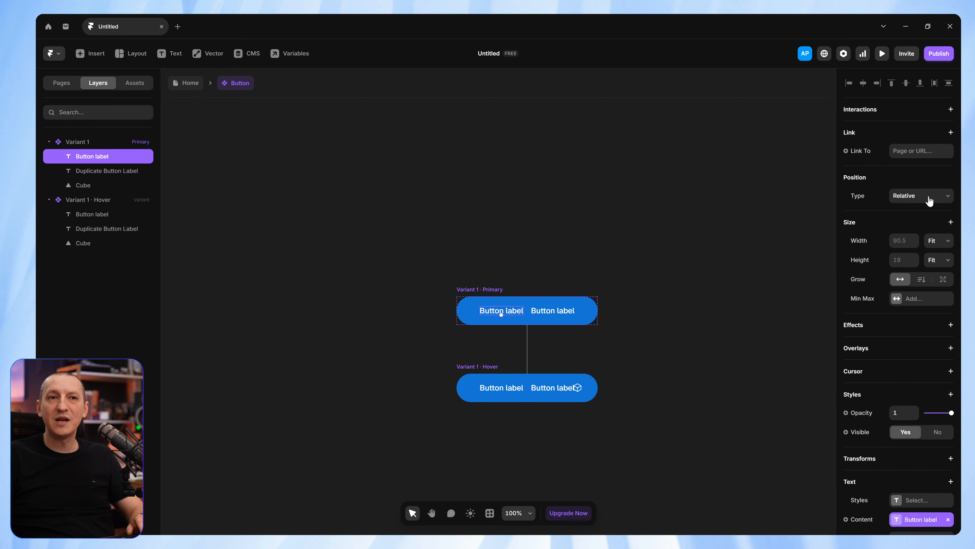
left_click(916, 196)
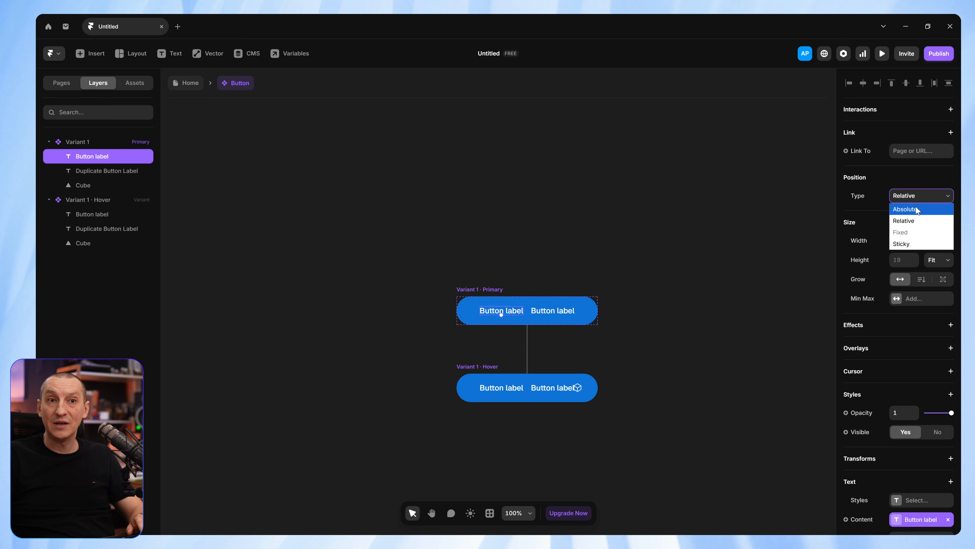
left_click(916, 208)
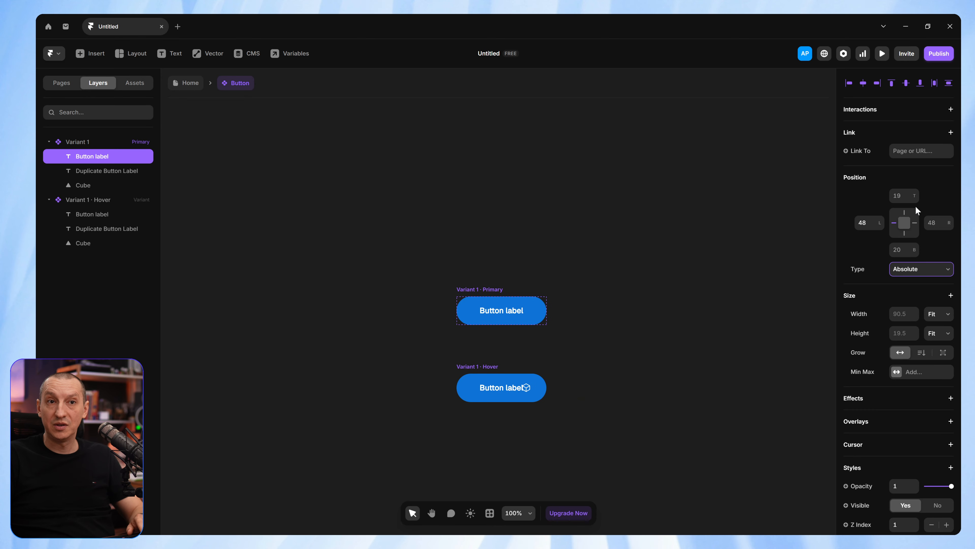
left_click(904, 224)
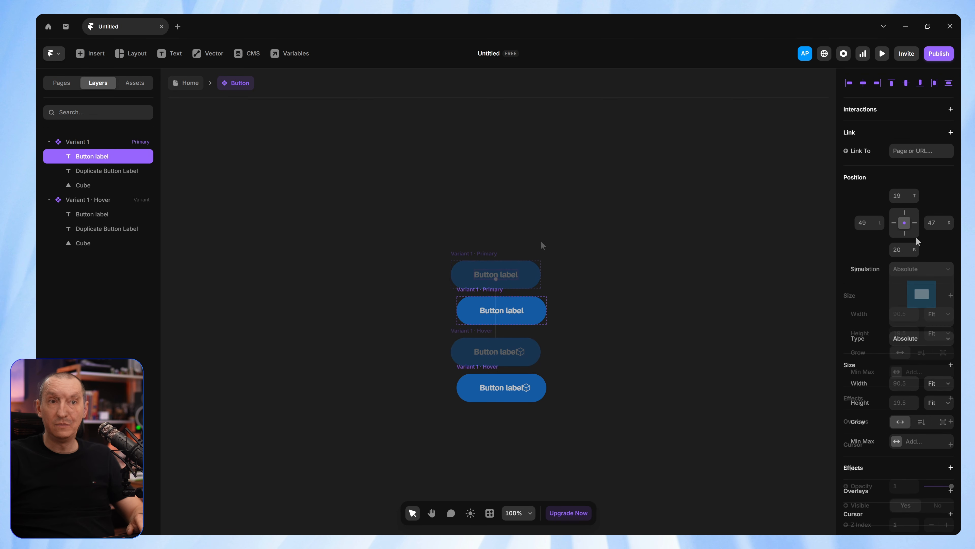
Step: Set the opacity of the primary variant's Duplicate Button Label to 0
left_click(114, 170)
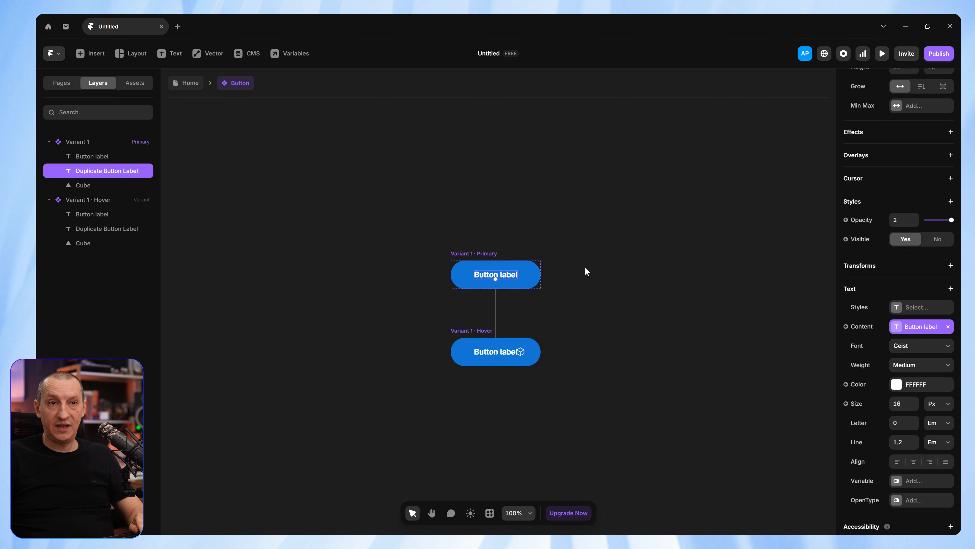
scroll(933, 284, "up", 5)
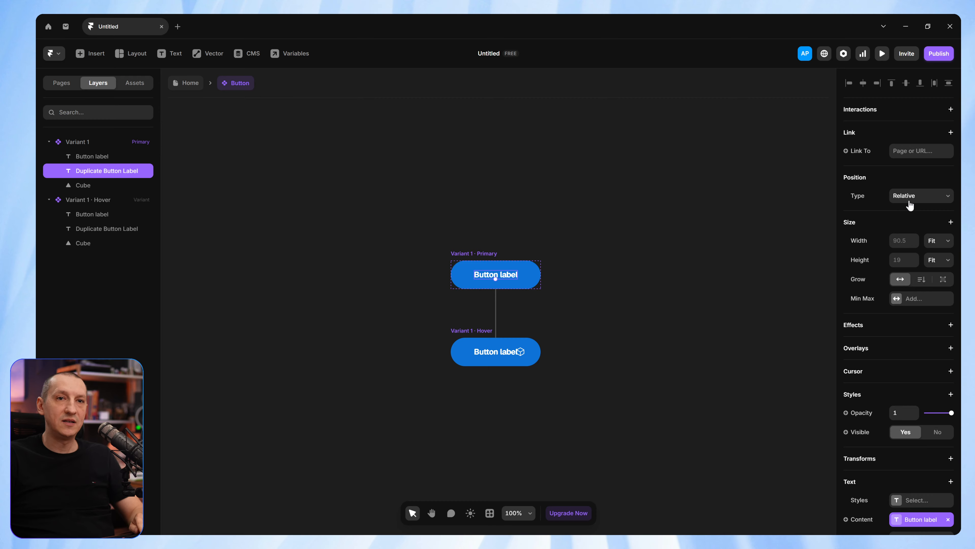
left_click_drag(946, 413, 926, 414)
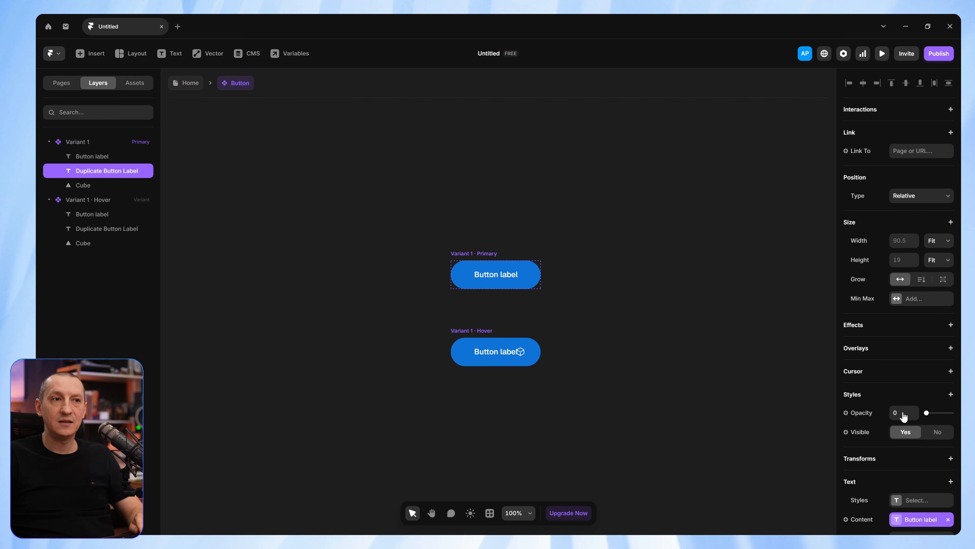
left_click(554, 242)
Step: Set the left offset of the original button label in the Hover variant to 32
left_click_drag(611, 290, 757, 212)
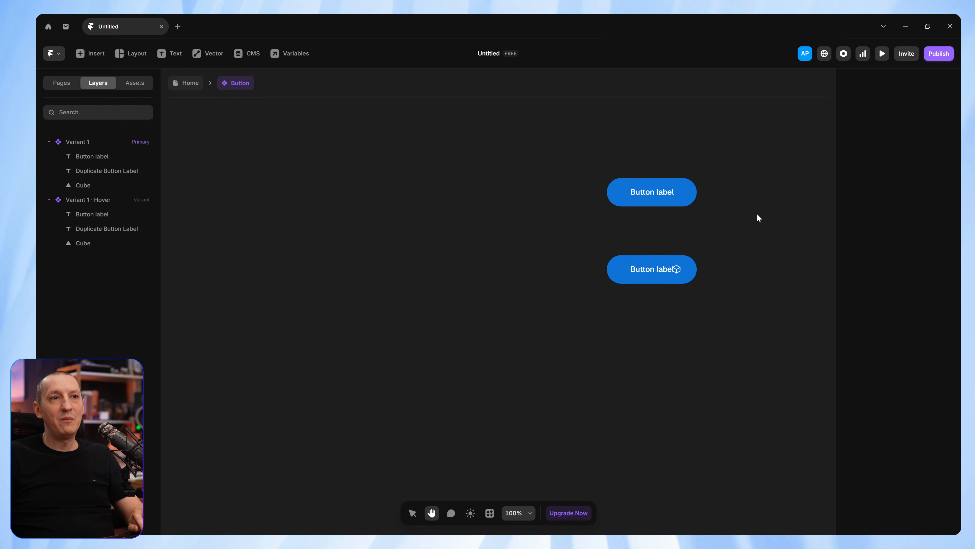
scroll(644, 146, "up", 5)
scroll(694, 194, "up", 1)
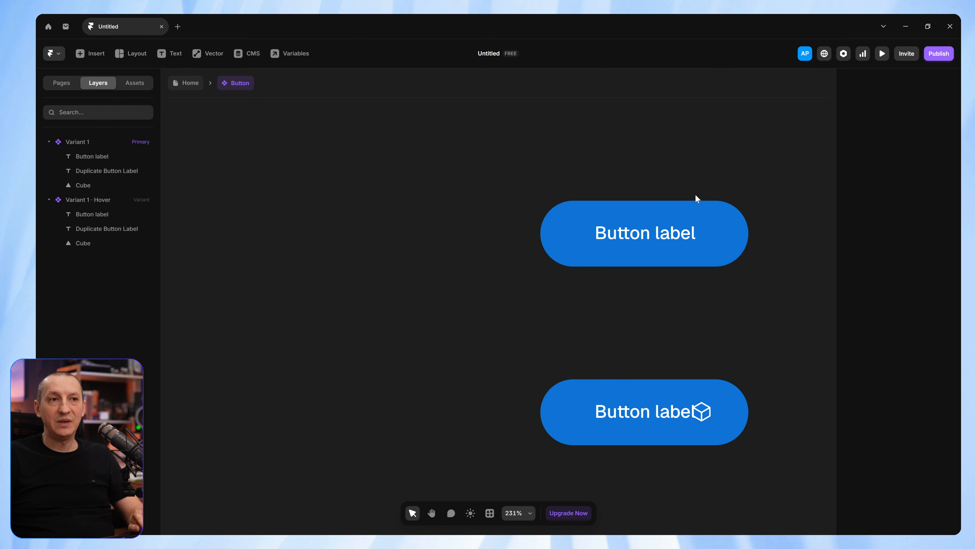
left_click_drag(787, 243, 768, 215)
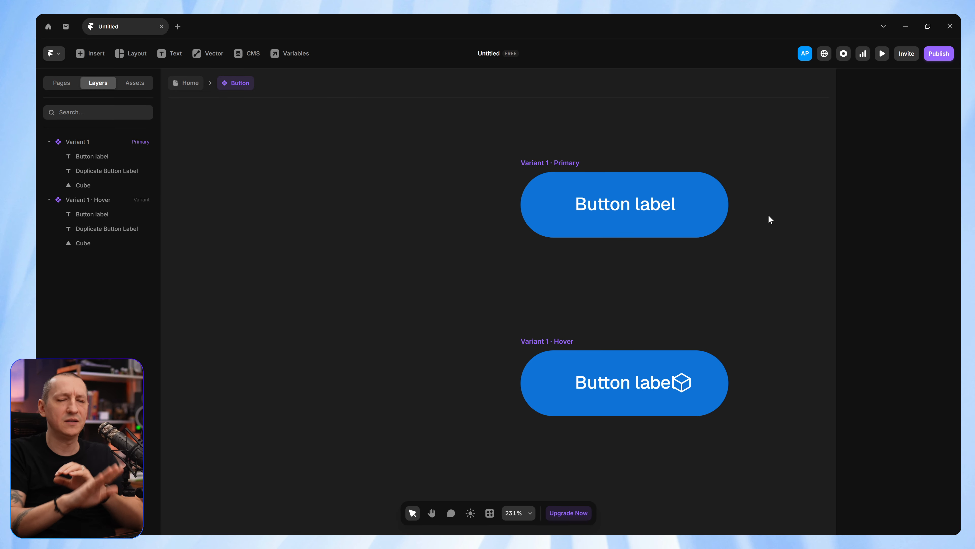
left_click(596, 207)
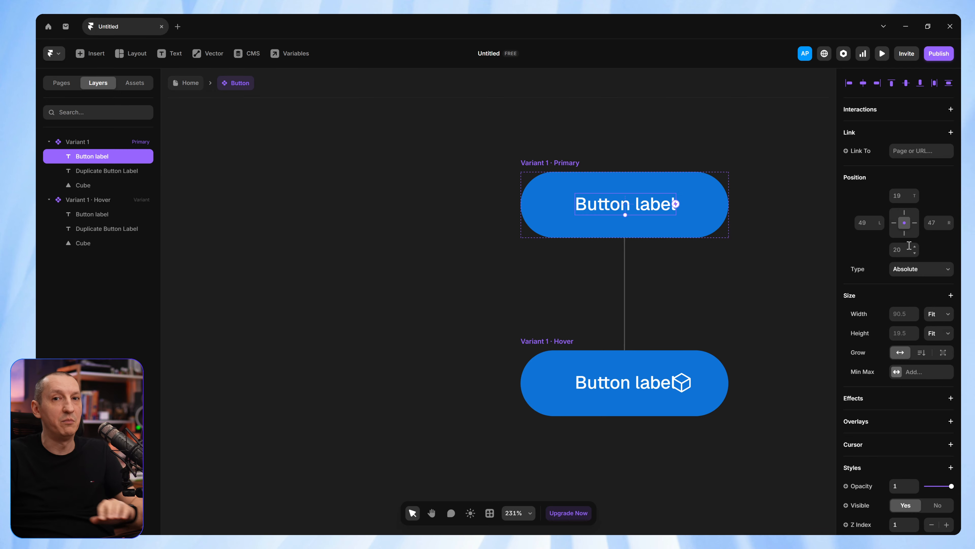
left_click(690, 131)
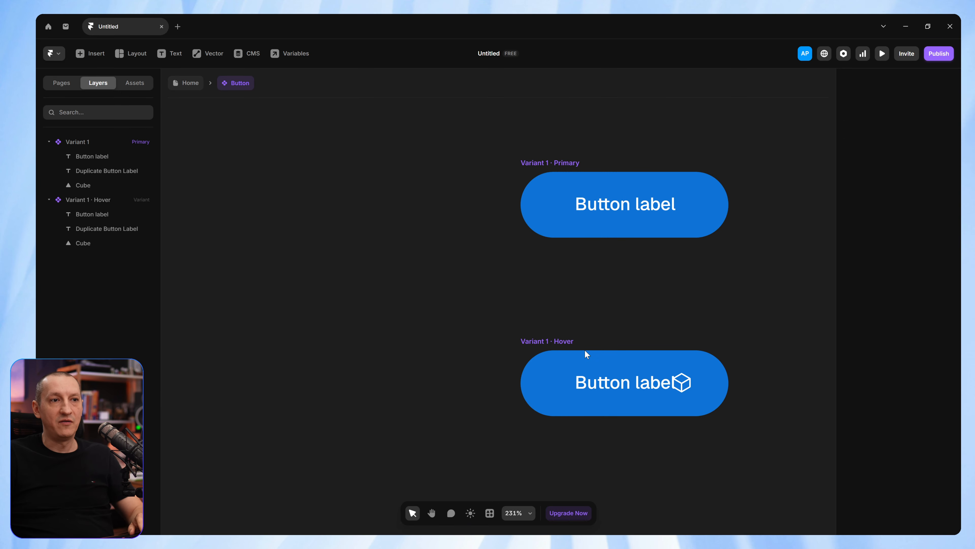
left_click(609, 382)
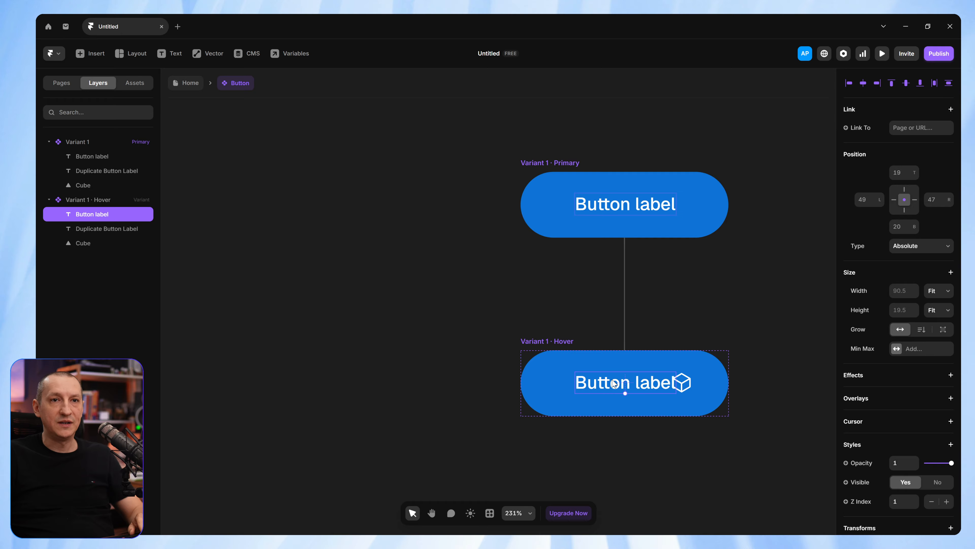
left_click(866, 199)
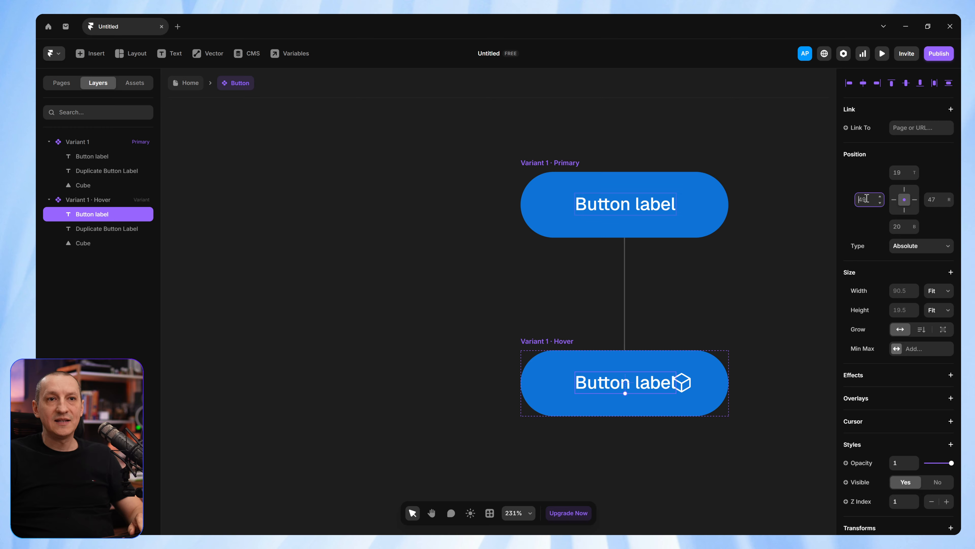
type("32")
key("Return")
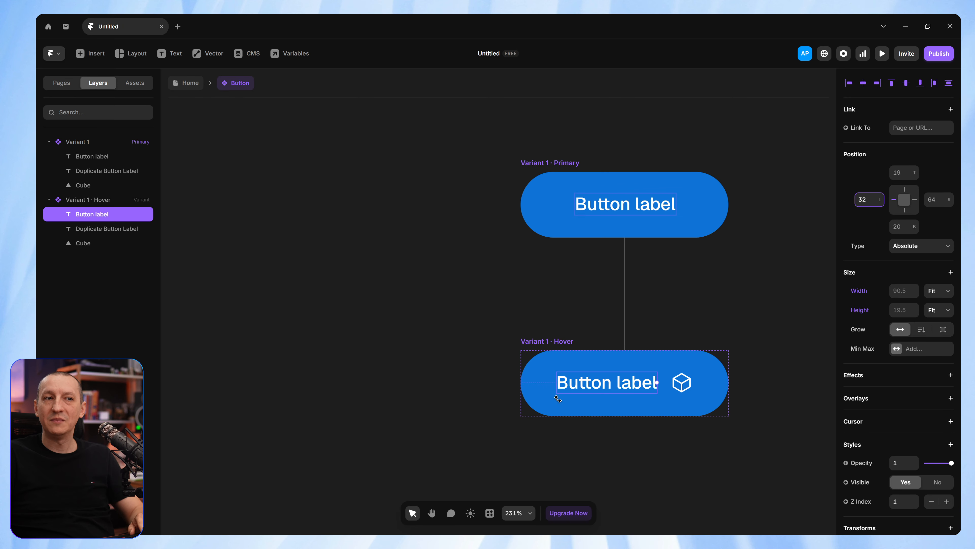
left_click(685, 290)
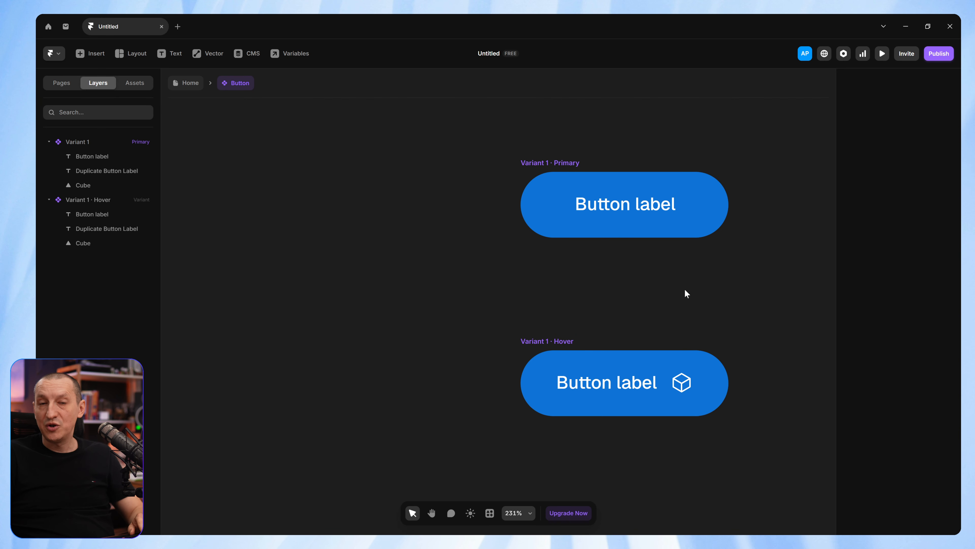
Step: Compare the label's position in both variants, and preview the primary variant to check the hover animation
left_click(654, 206)
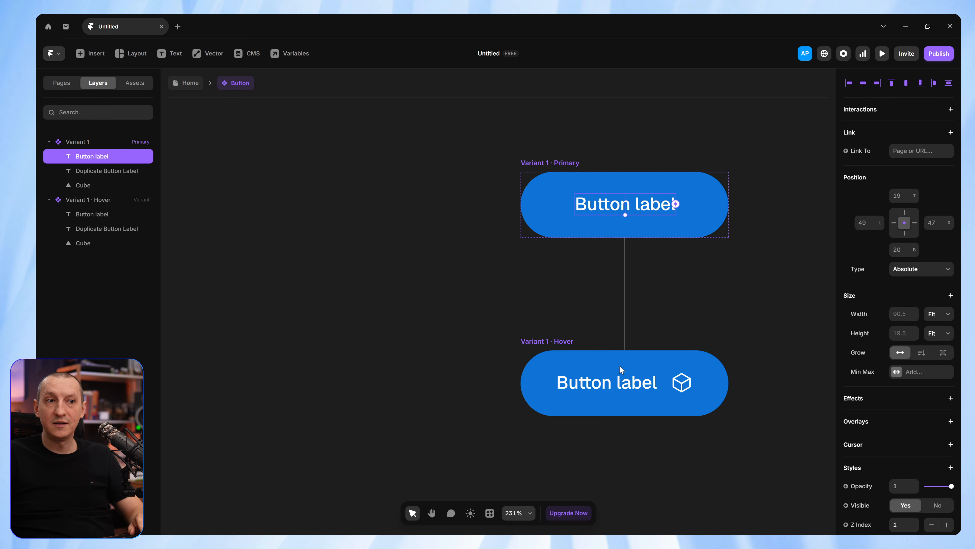
left_click(611, 386)
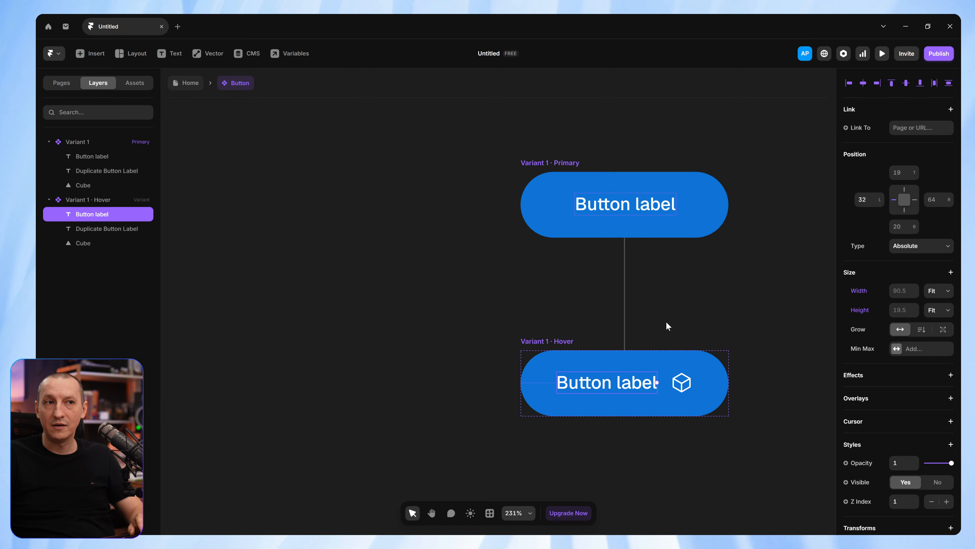
left_click(495, 210)
left_click(529, 161)
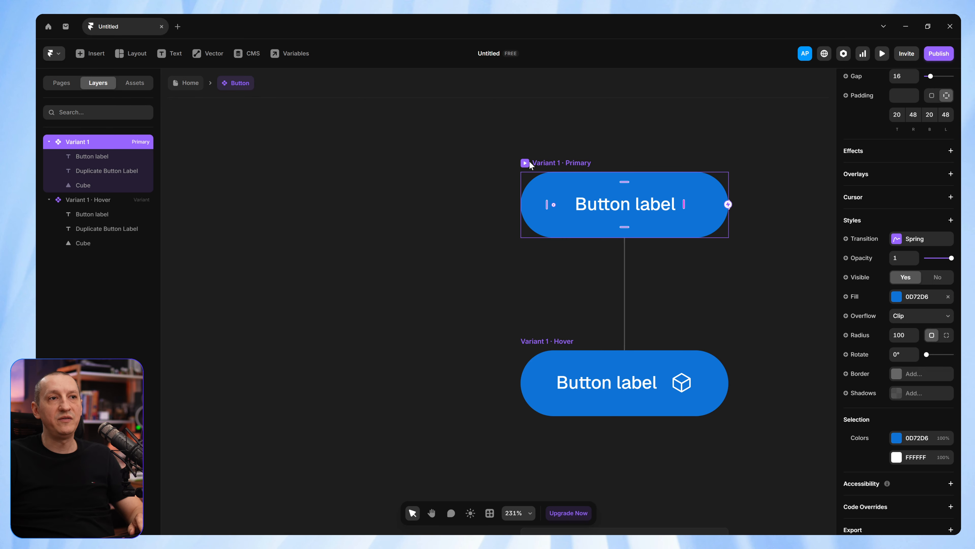
left_click(523, 163)
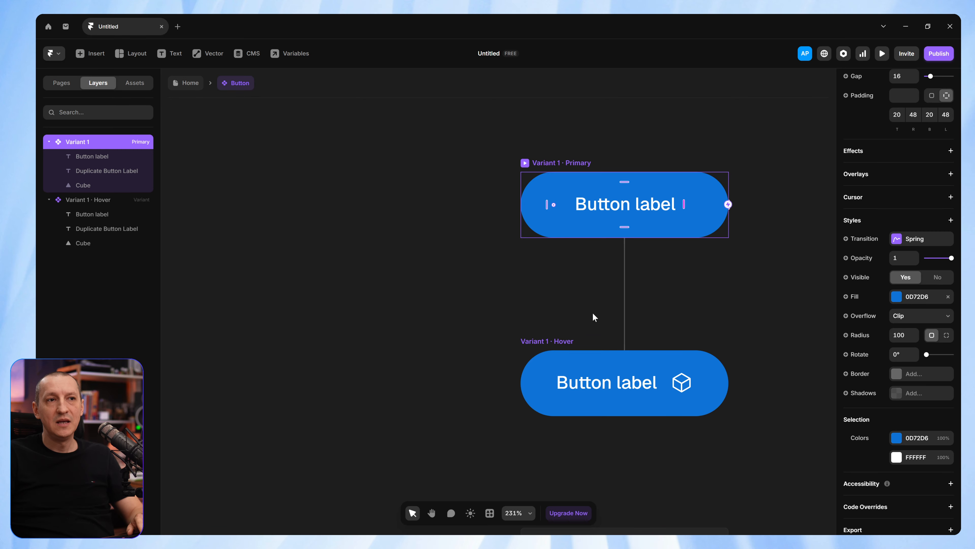
left_click(570, 307)
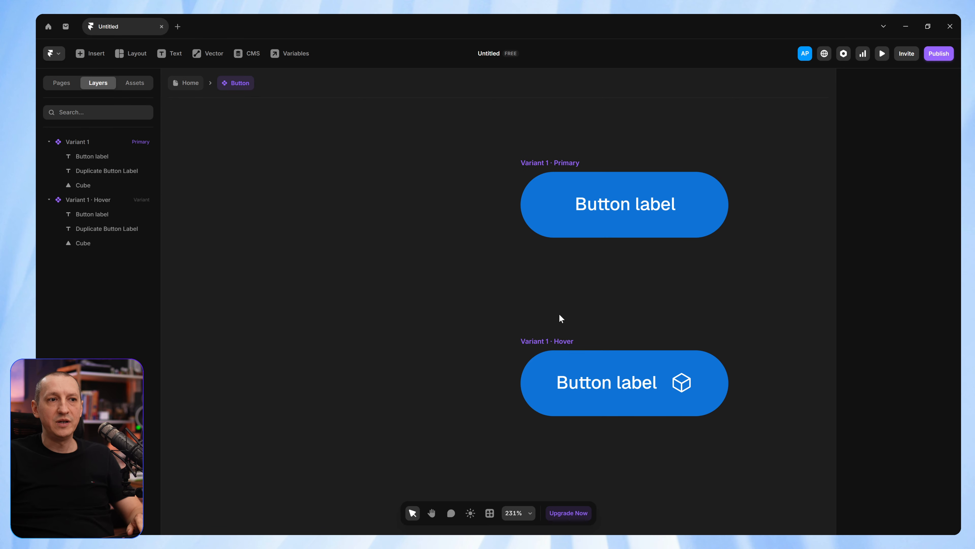
Step: Try a near-black blue fill on the Hover variant
left_click(563, 342)
scroll(921, 311, "down", 6)
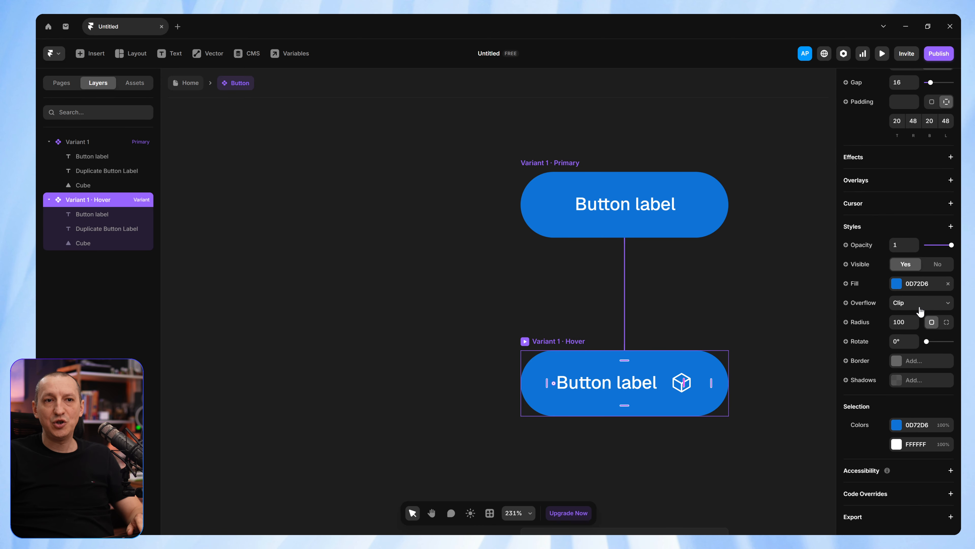
left_click(896, 285)
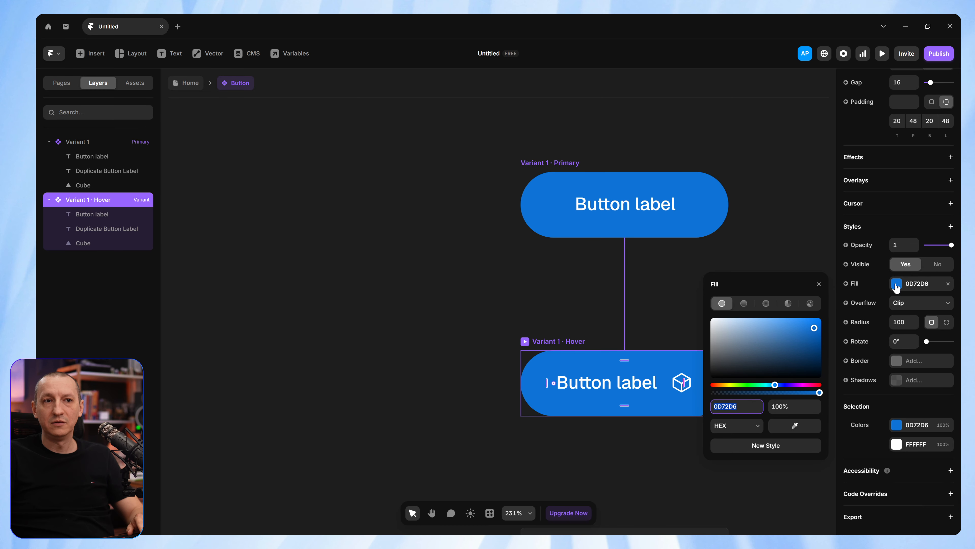
left_click_drag(807, 357, 822, 371)
left_click(532, 276)
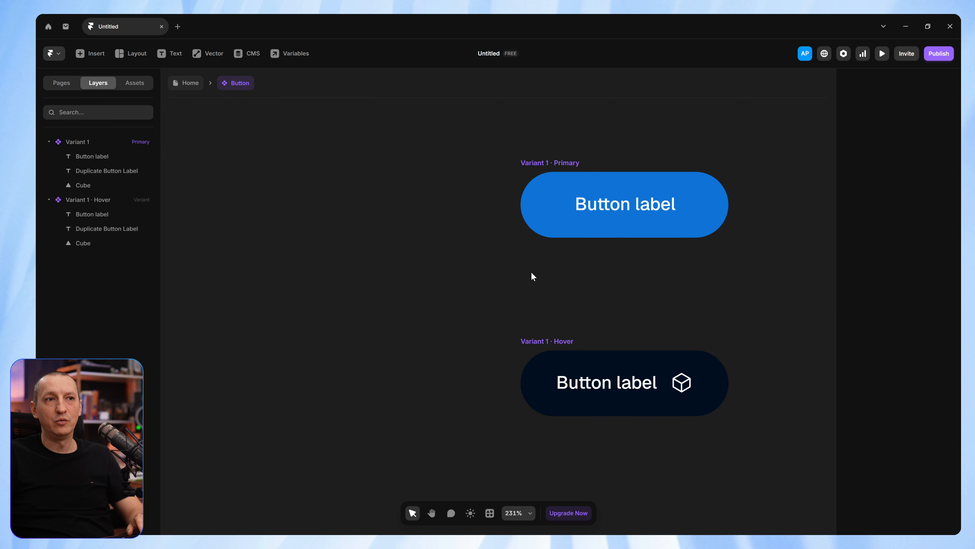
Step: Preview the primary variant to check the colour change on hover, and undo the Hover variant's fill change
left_click(521, 163)
key("ctrl+p")
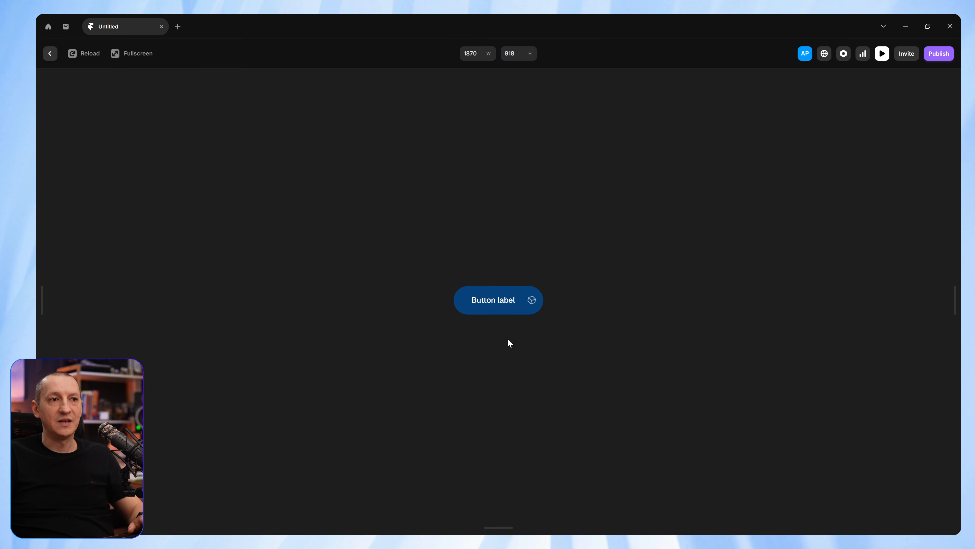
key("Escape")
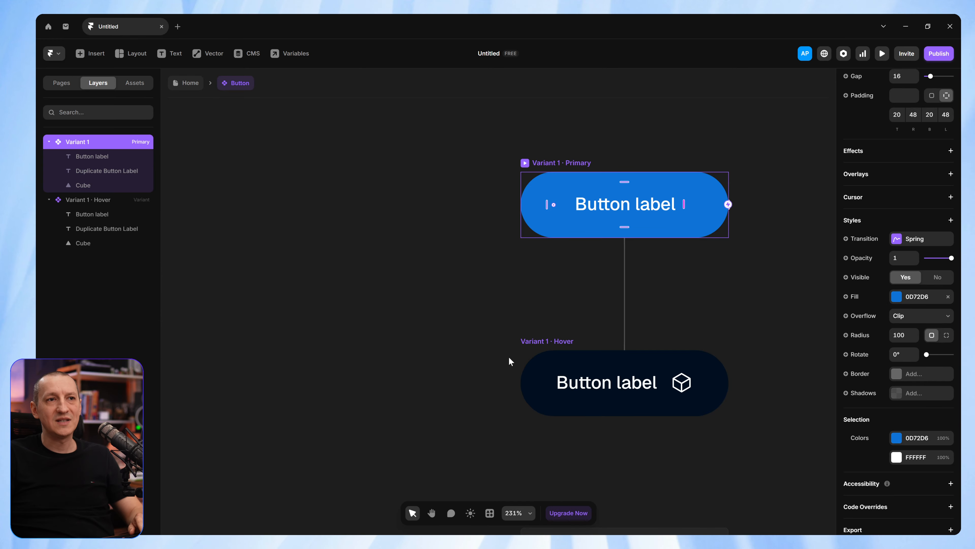
left_click(520, 342)
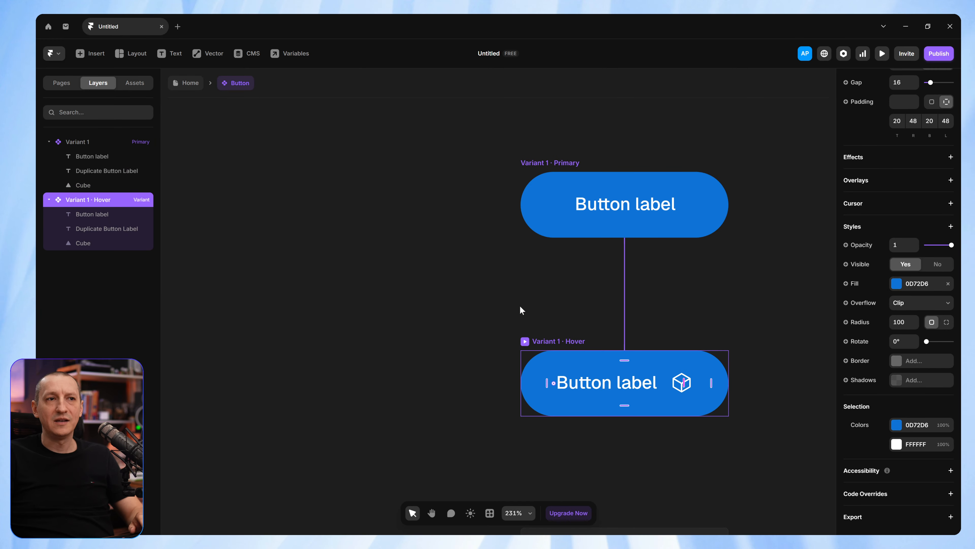
left_click(521, 288)
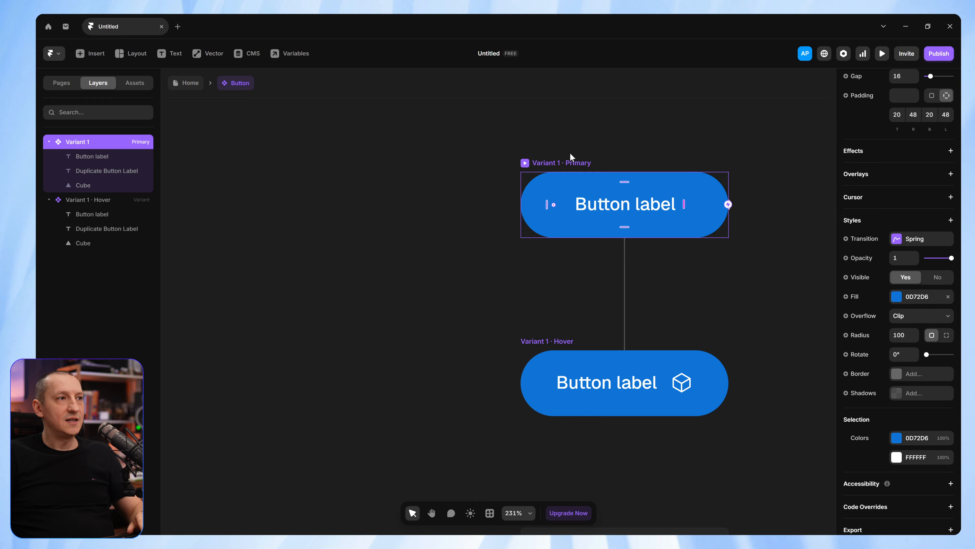
Step: Draw a frame about 8 × 8 inside the primary variant beside the label and set its radius to 100
key("space")
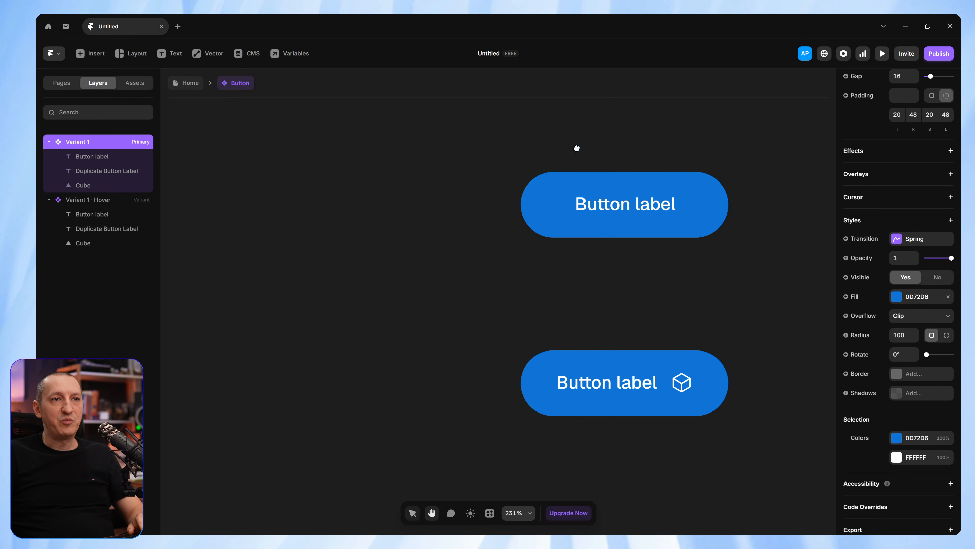
left_click_drag(579, 149, 502, 142)
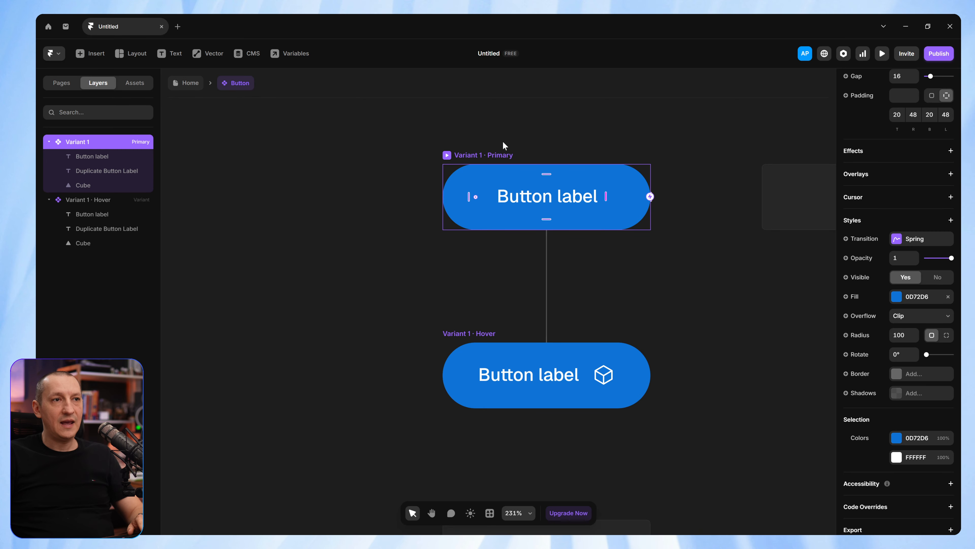
key("f")
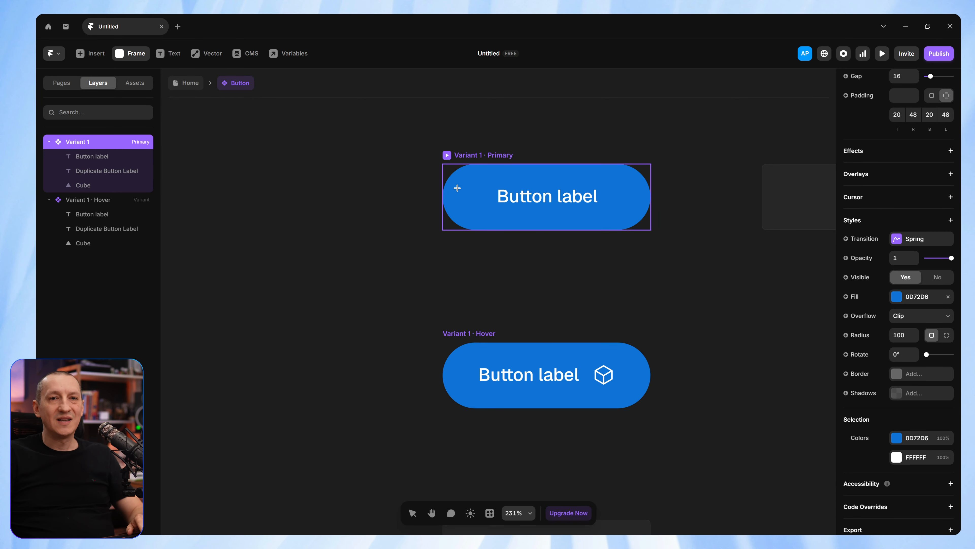
mouse_move(457, 188)
left_mouse_down()
mouse_move(480, 208)
mouse_move(466, 198)
left_mouse_up()
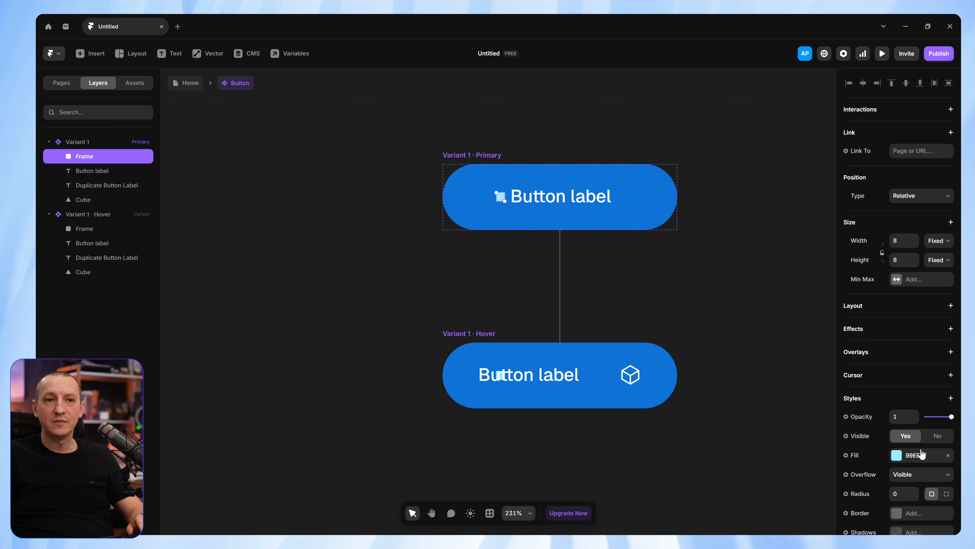
left_click(907, 494)
type("100")
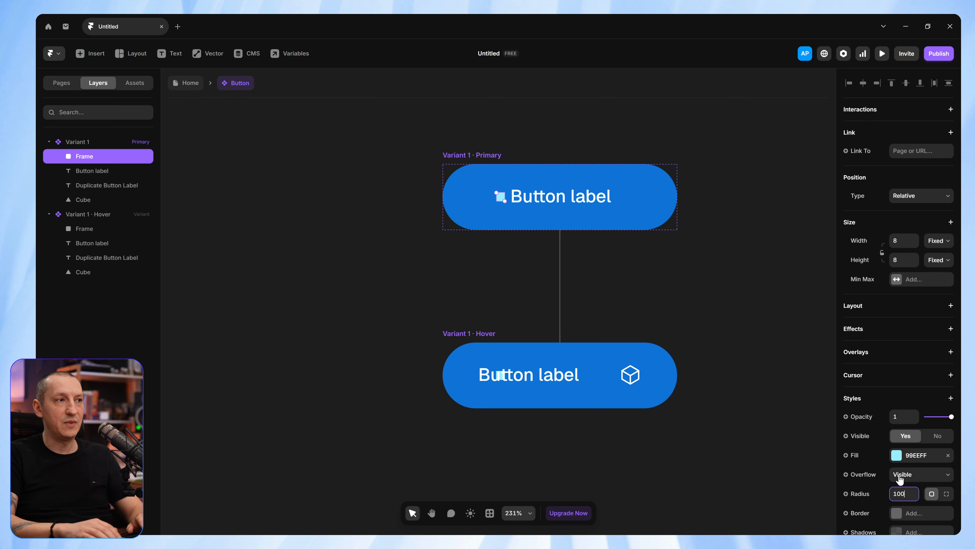
key("Return")
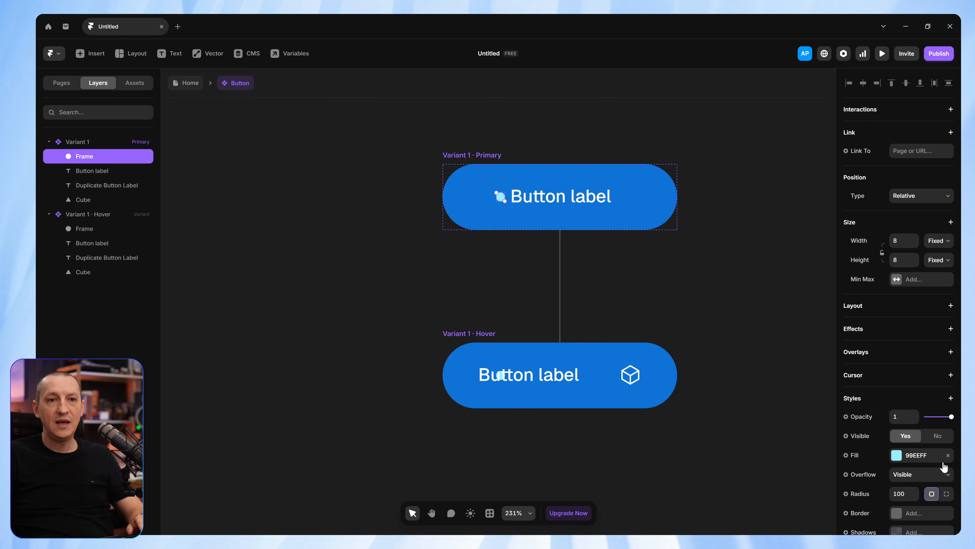
Step: Set the fill colour of the small round frame in the primary variant to 0B0A0A
left_click(908, 459)
type("0B0A0A")
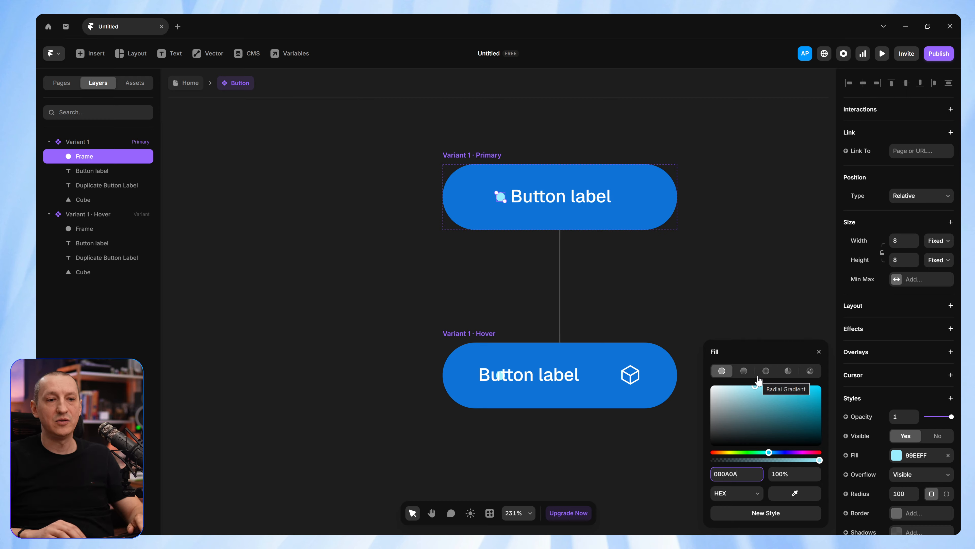
key("Return")
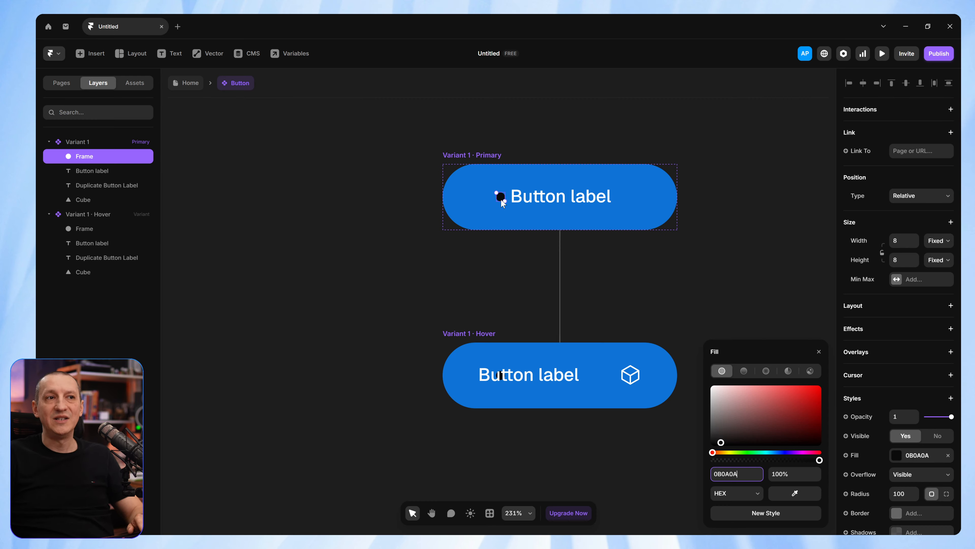
left_click(501, 198)
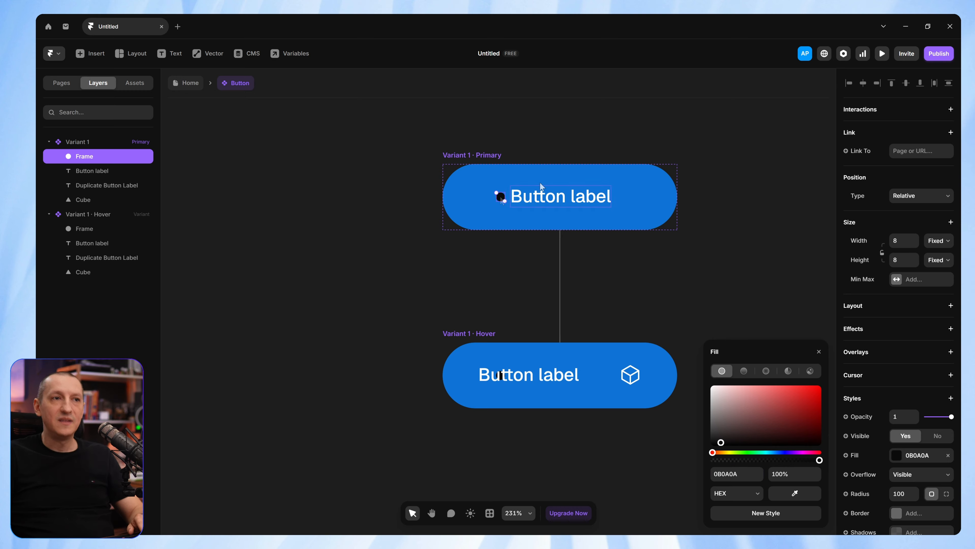
left_click(818, 353)
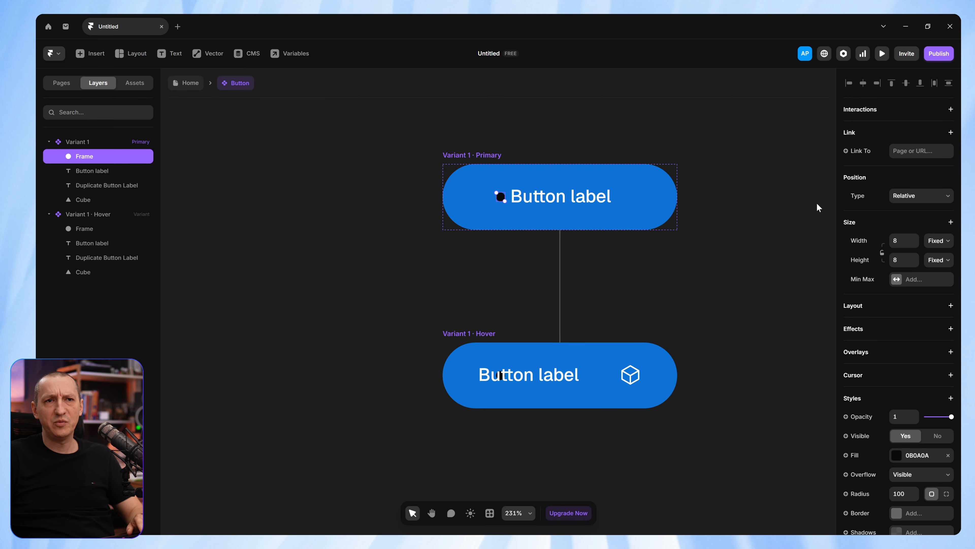
Step: Set the small round frame's position type to Absolute in the primary variant
left_click(908, 199)
left_click(910, 209)
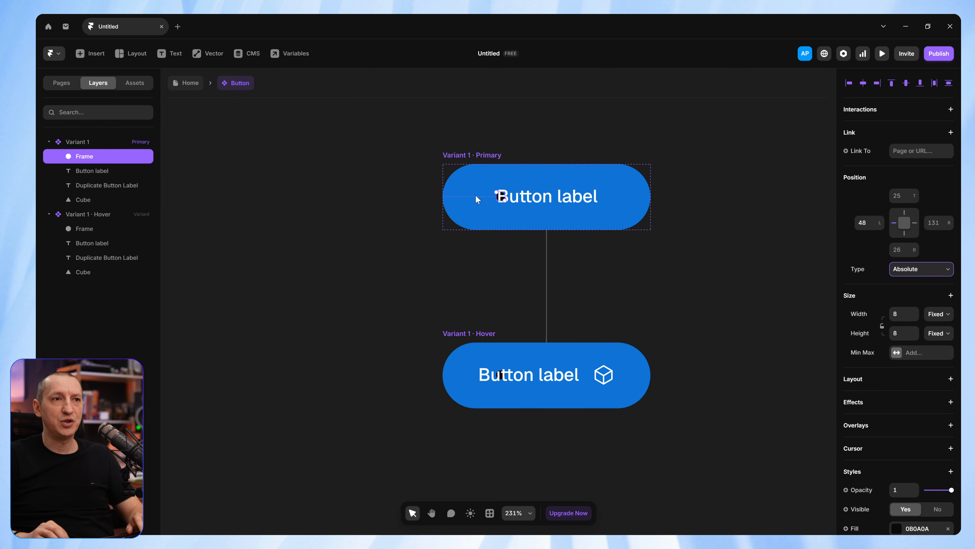
left_click(508, 197)
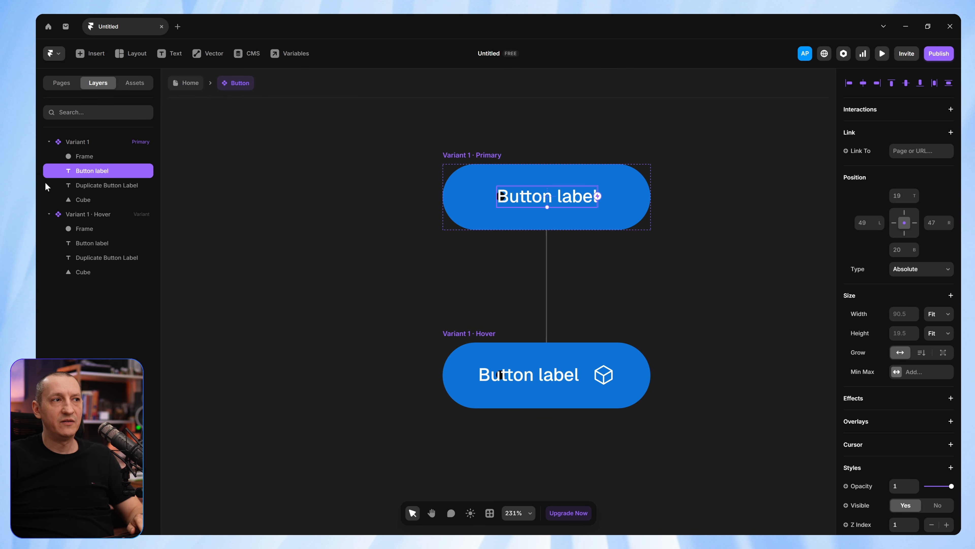
left_click(87, 200)
Step: Rename the small round frame's layer as Color fill
left_click(88, 157)
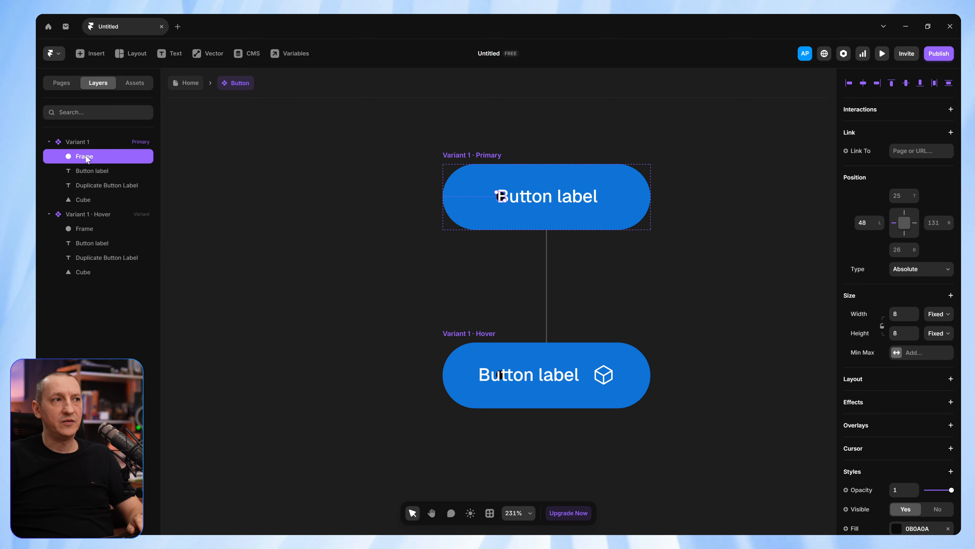
double_click(86, 156)
type("Color")
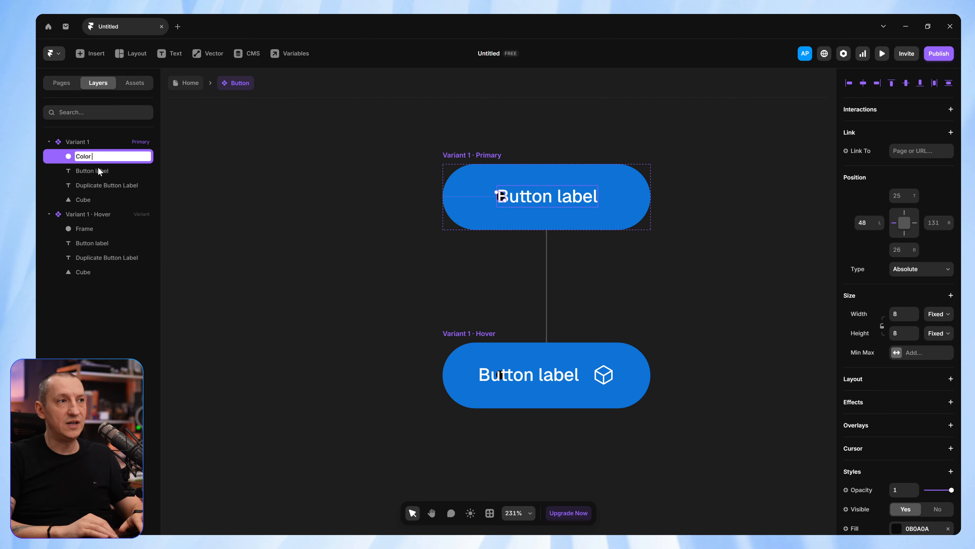
type(" fill")
key("Return")
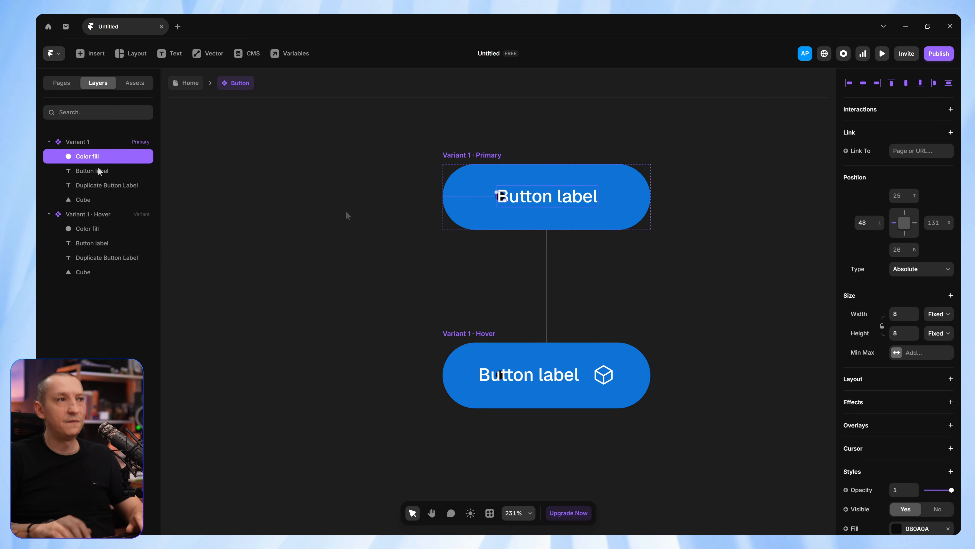
Step: Move the primary variant's Color fill circle just outside the button's left edge, to a left offset of -8
key("Left")
key("Left")
key("Left")
key("Left")
key("Left")
key("Left")
key("Left")
key("Left")
key("Left")
key("Left")
key("Left")
key("Left")
key("Left")
key("Left")
key("Left")
key("Left")
key("Left")
key("Left")
key("Left")
key("Left")
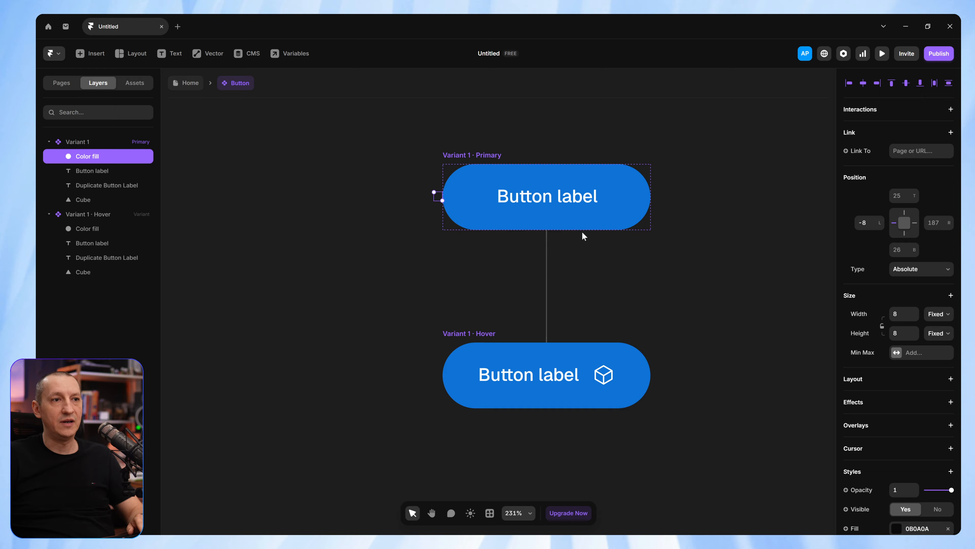
Step: Enlarge the Hover variant's Color fill circle proportionally to about 204 × 204 so it covers the whole button
left_click(442, 377)
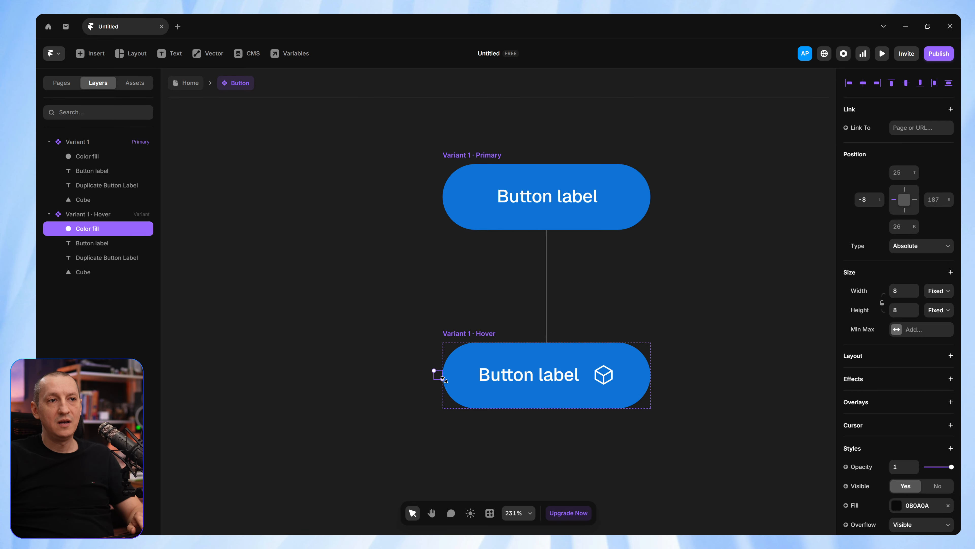
left_click_drag(444, 379, 524, 460)
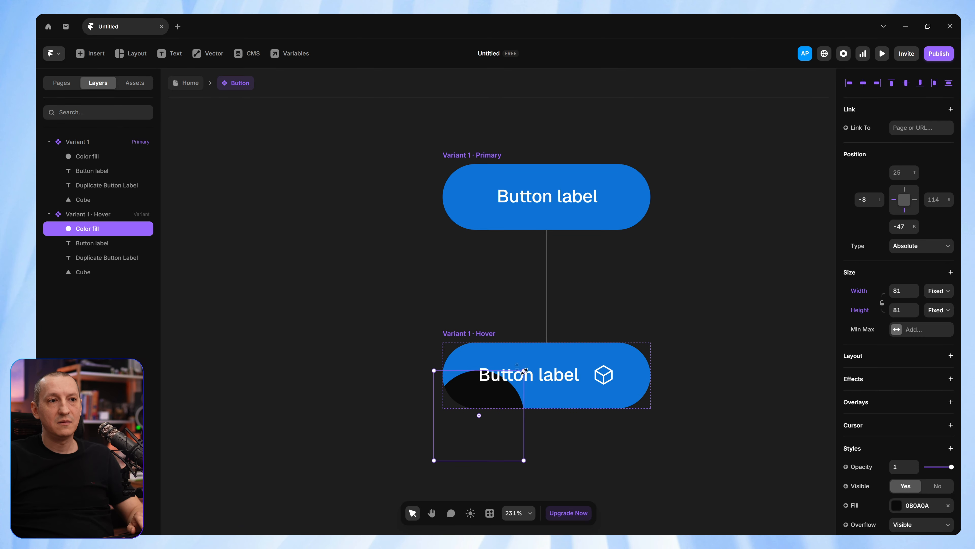
left_click_drag(524, 371, 739, 326)
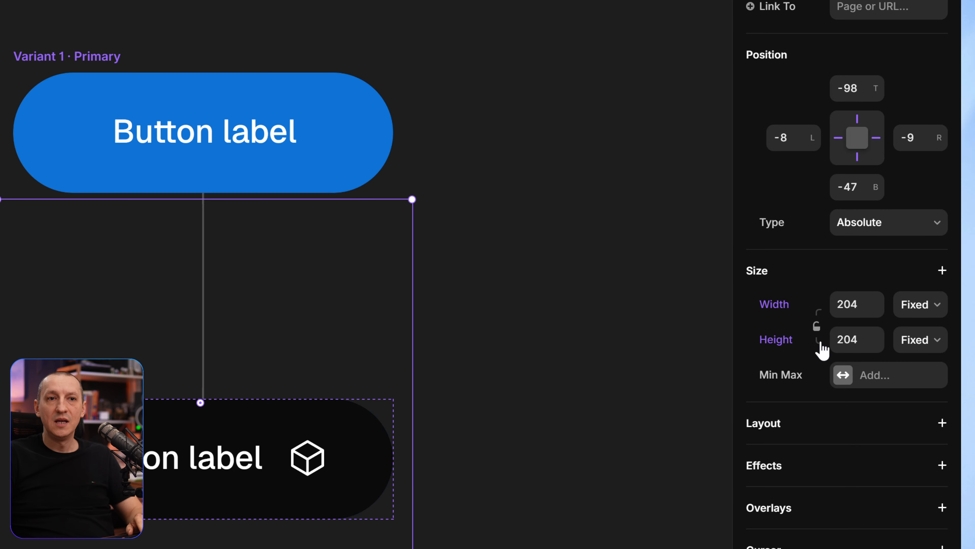
Step: Lock the aspect ratio of the Hover variant's Color fill circle
left_click(930, 307)
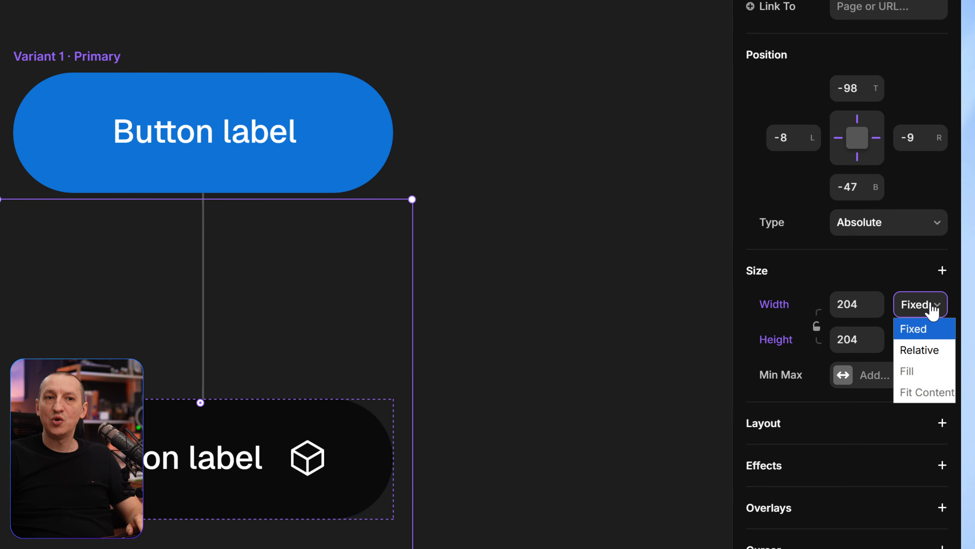
left_click(815, 269)
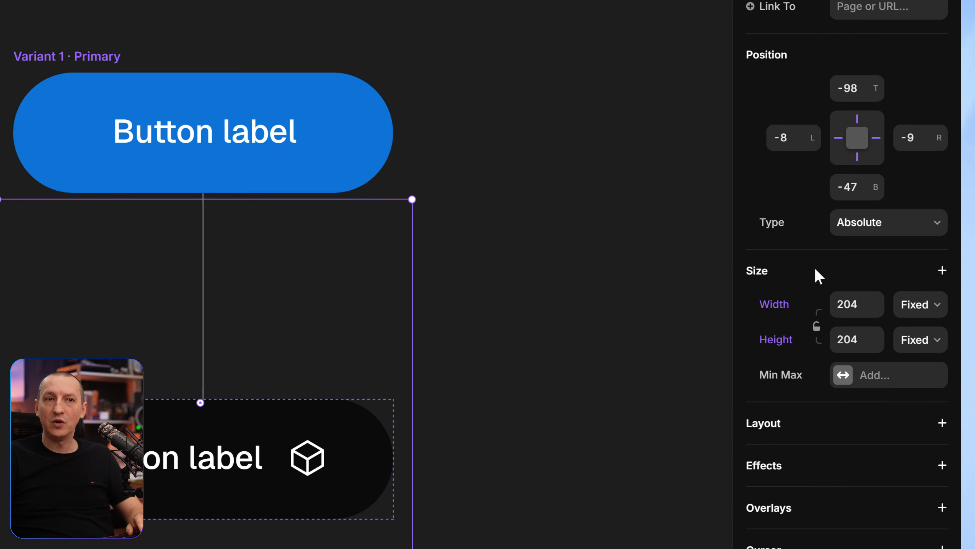
left_click(815, 270)
left_click(801, 276)
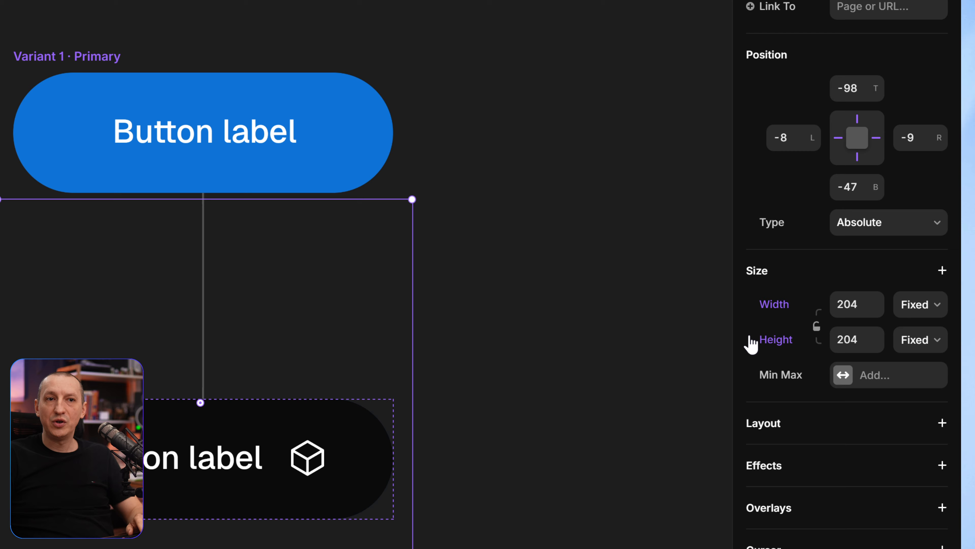
left_click(819, 330)
left_click(816, 327)
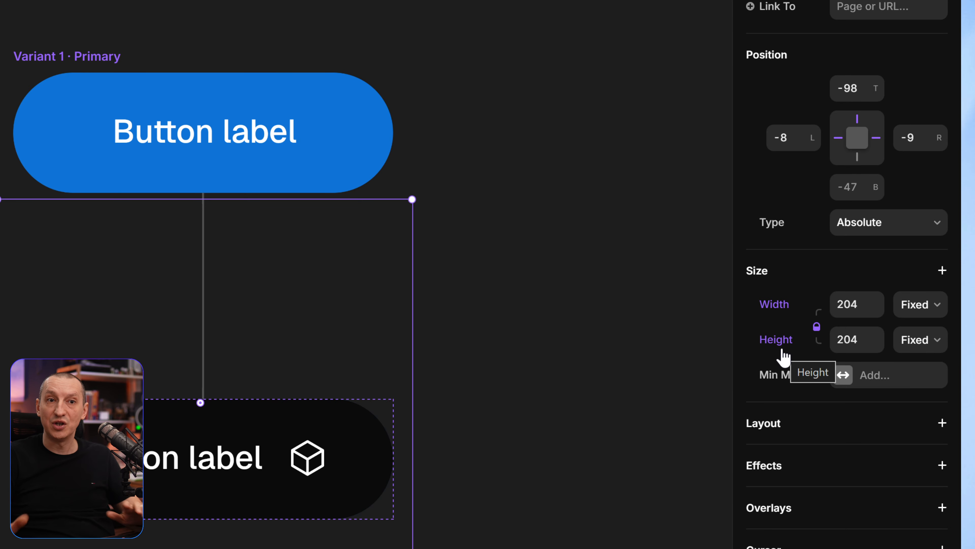
Step: Set the width of the Hover variant's Color fill circle to a relative 120%
left_click(916, 314)
left_click(913, 327)
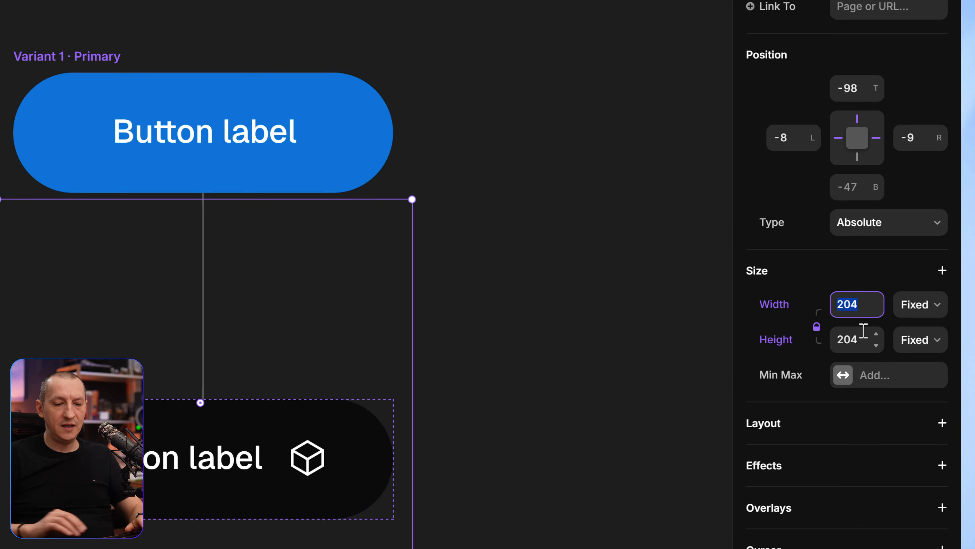
type("120%")
key("Return")
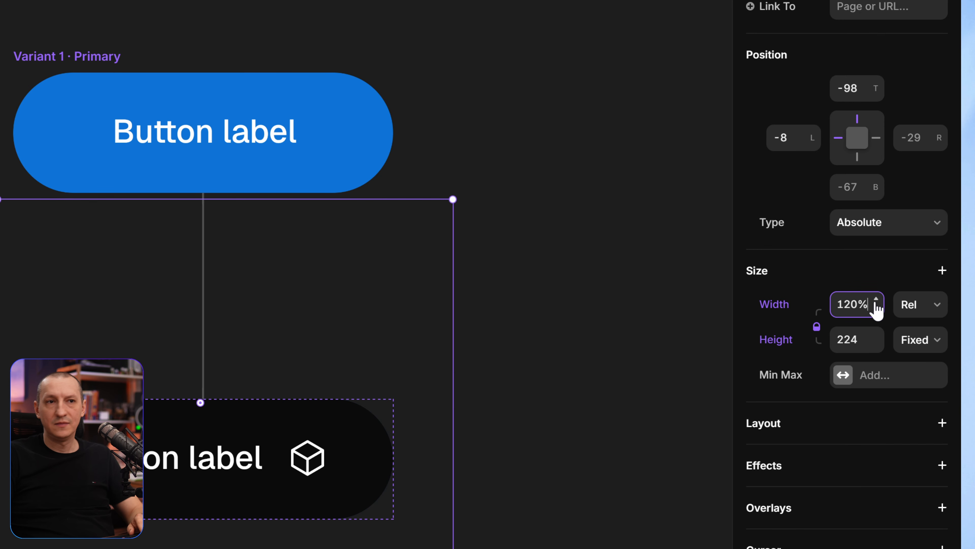
left_click(926, 310)
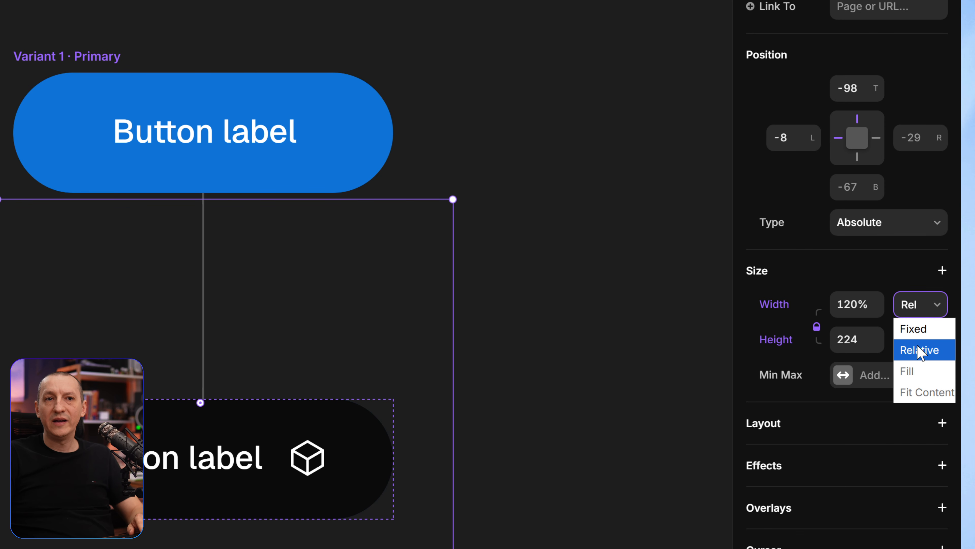
left_click(808, 286)
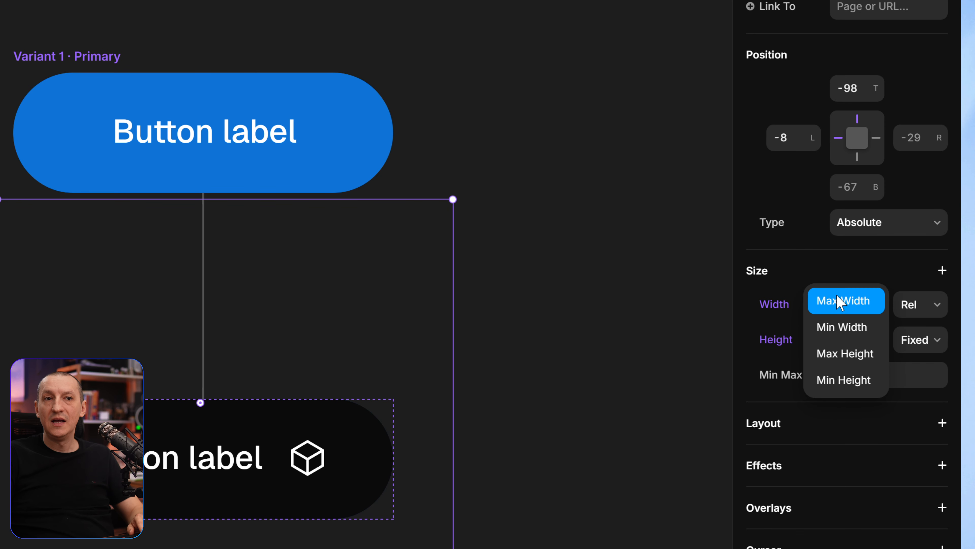
left_click(859, 265)
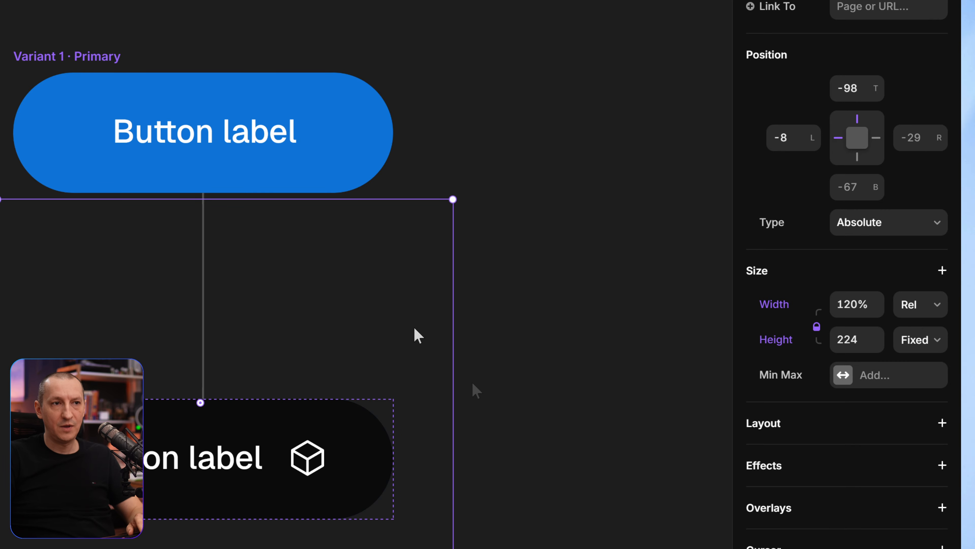
Step: Move the Hover variant's Color fill circle to cover the button, with offsets of top -82, right -37 and bottom -83
left_click_drag(350, 275, 367, 312)
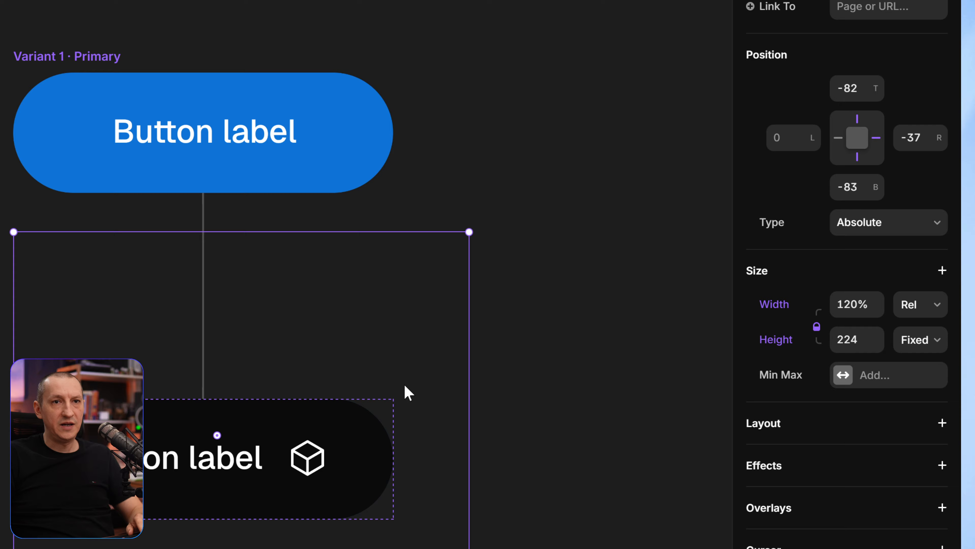
left_click(570, 213)
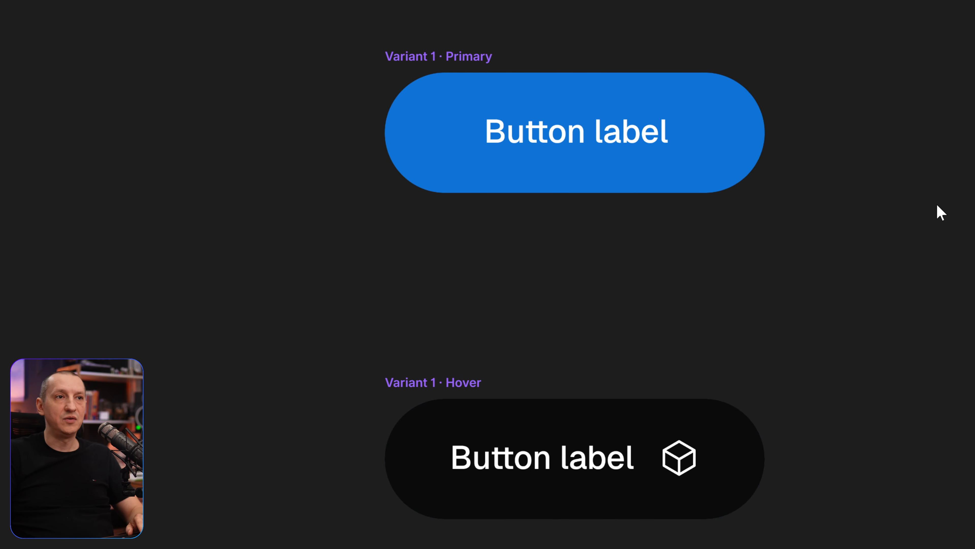
Step: Preview the primary variant to check the button's hover animation, then return to the component canvas
left_click(392, 63)
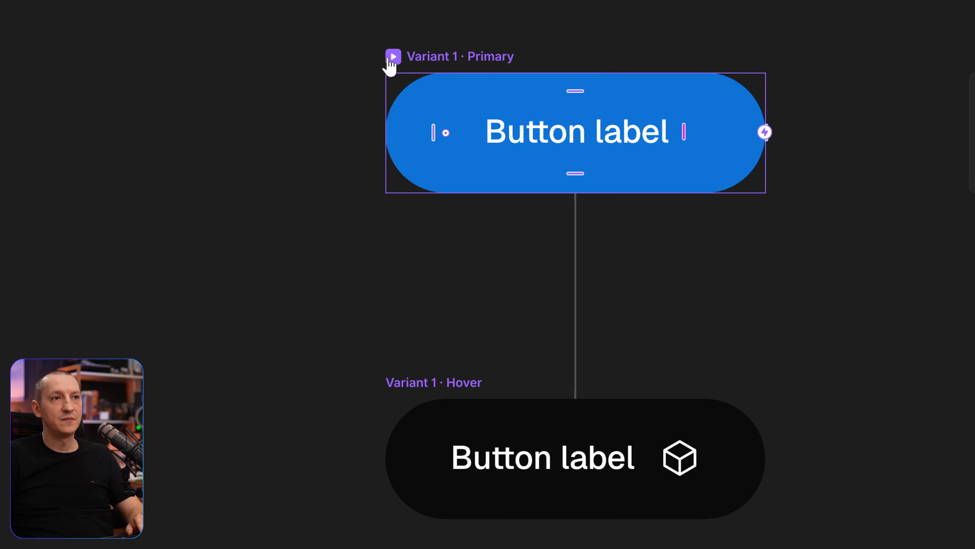
left_click(392, 58)
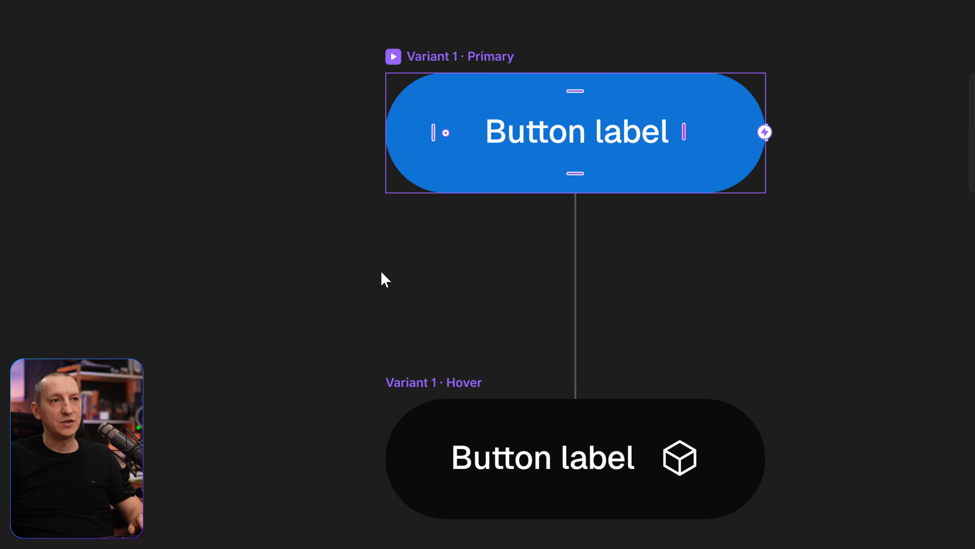
left_click(272, 178)
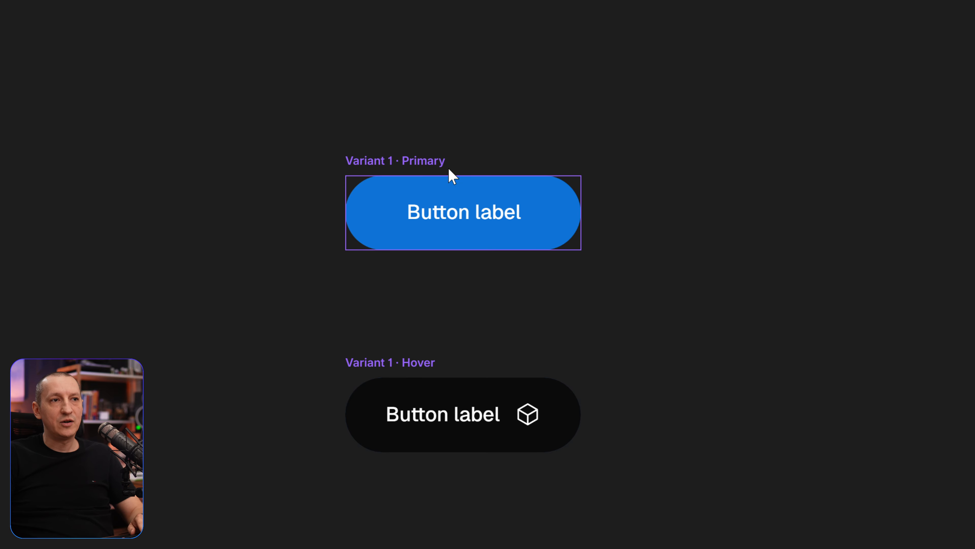
Step: Create a component variable named Icon from the primary variant's Cube icon property
left_click(584, 214)
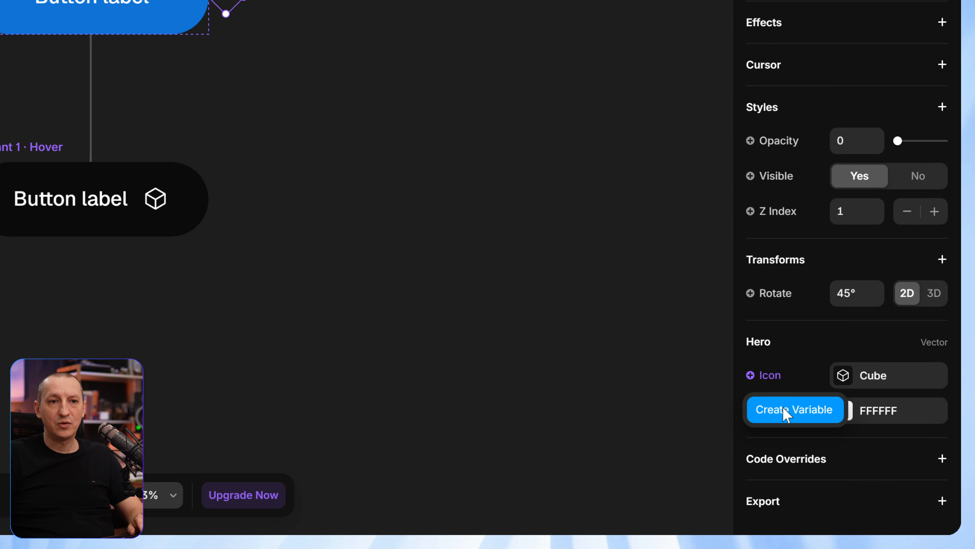
left_click(758, 410)
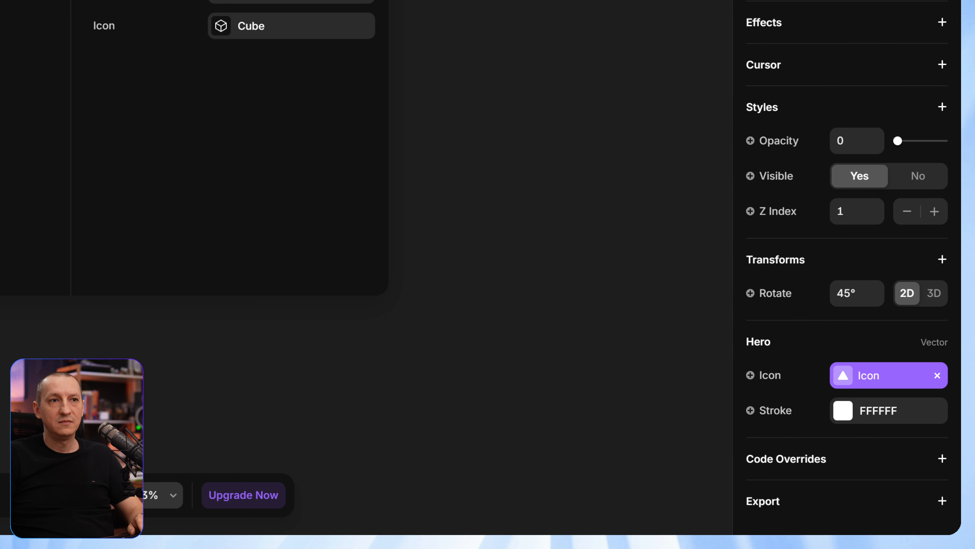
key("Escape")
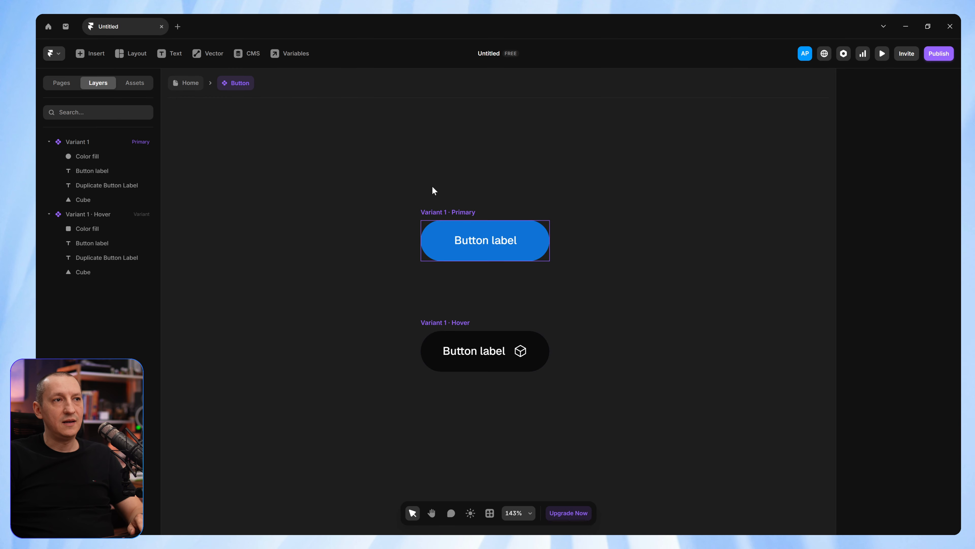
Step: Return to the Home page and set the Button instance's label to "Send Message"
left_click(189, 84)
left_click(514, 223)
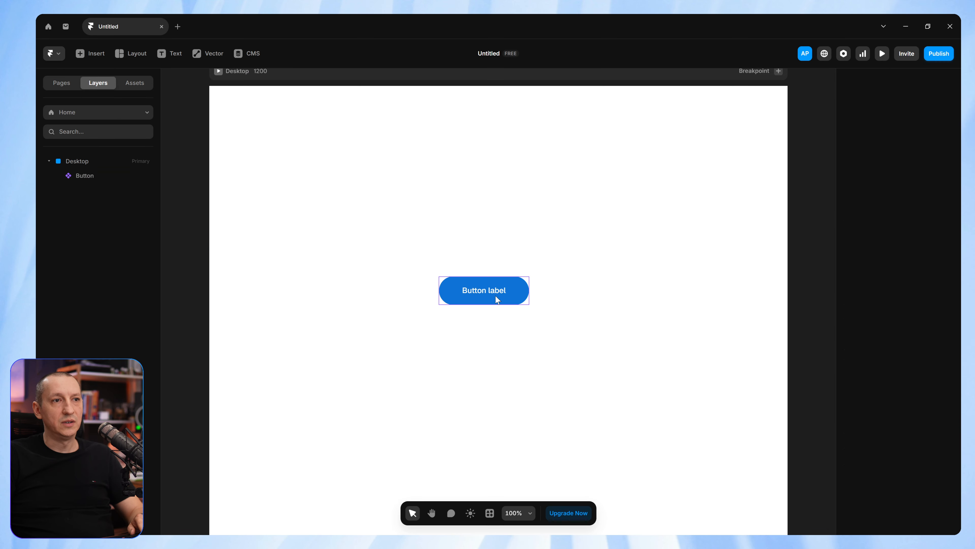
left_click(497, 299)
scroll(886, 338, "down", 2)
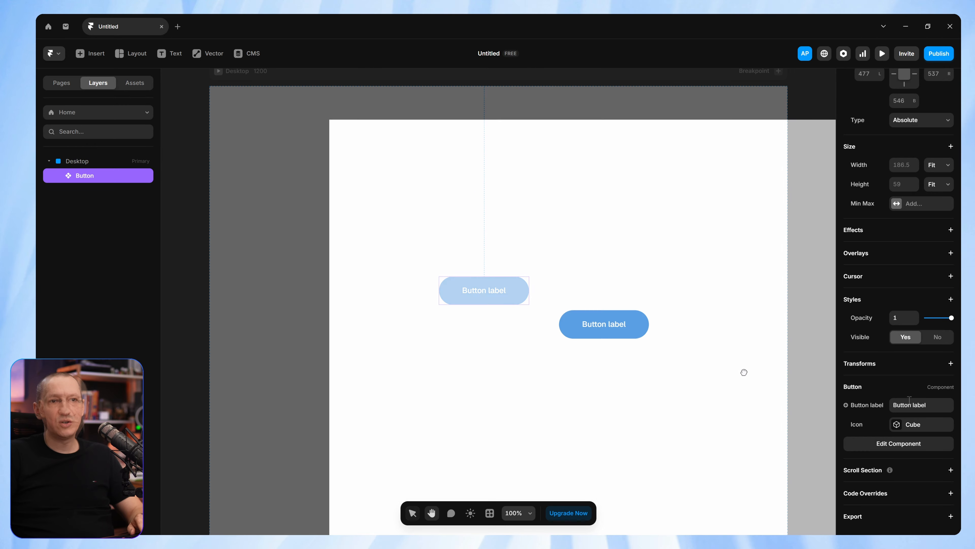
left_click_drag(744, 372, 801, 418)
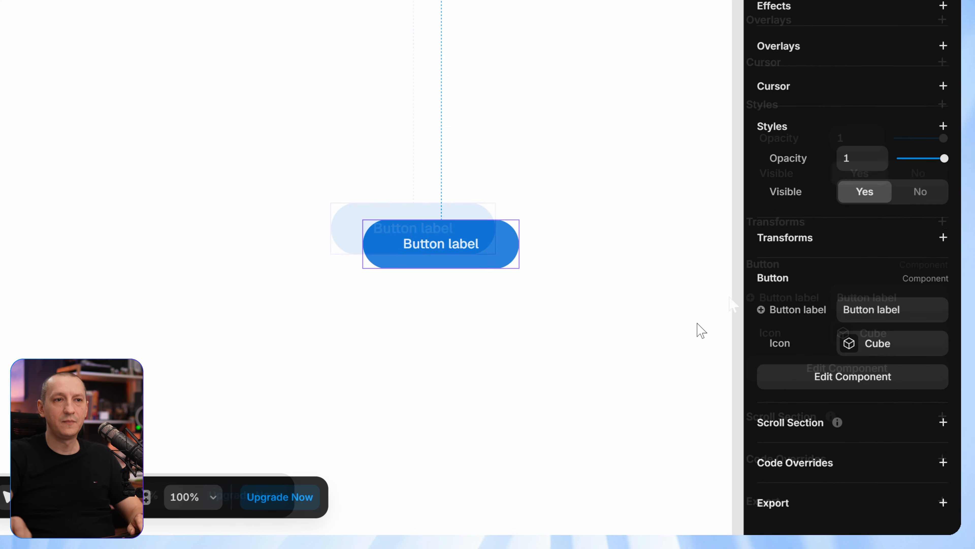
left_click(904, 407)
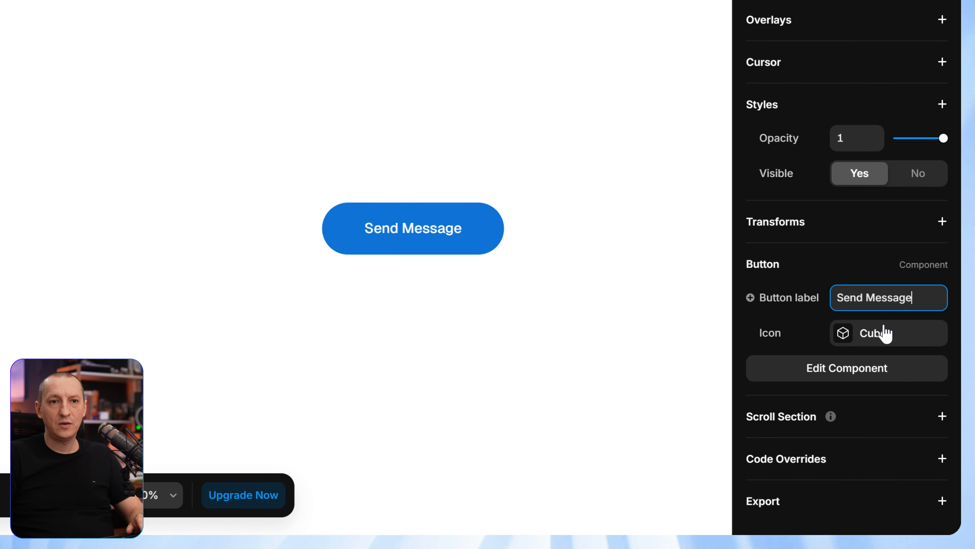
Step: Change the Button instance's icon to Arrow Right
left_click(882, 332)
left_click(602, 470)
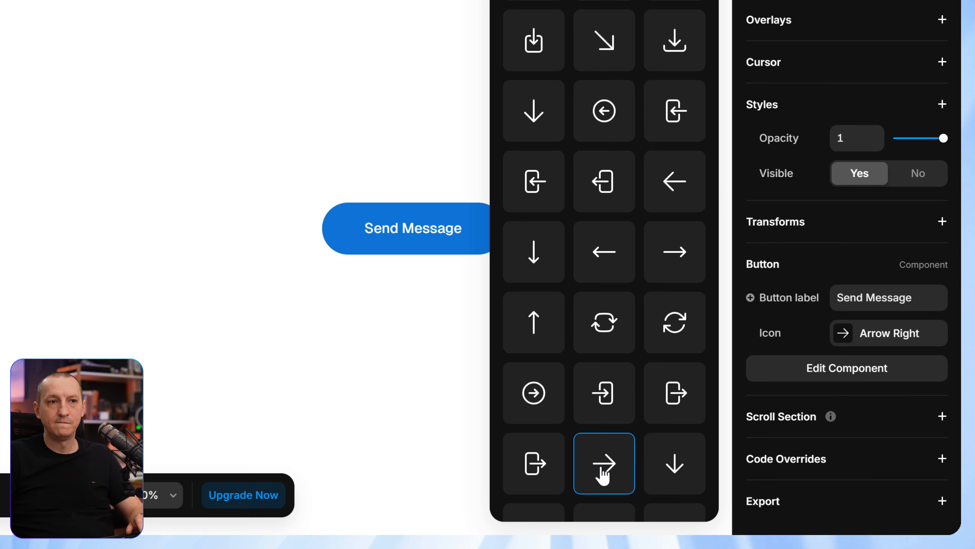
left_click(398, 59)
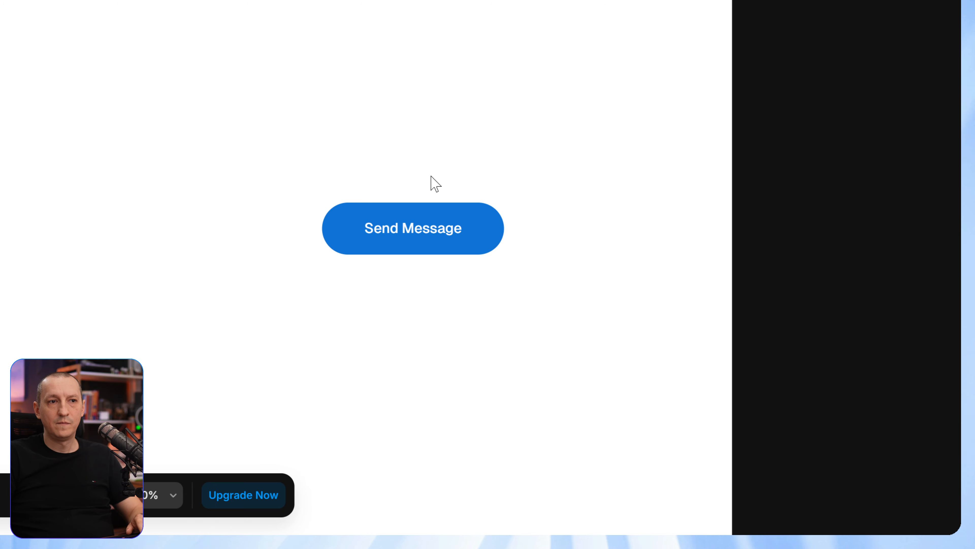
Step: Preview the Desktop page to check the Send Message button's hover effect
key("space")
left_click_drag(360, 84, 46, 0)
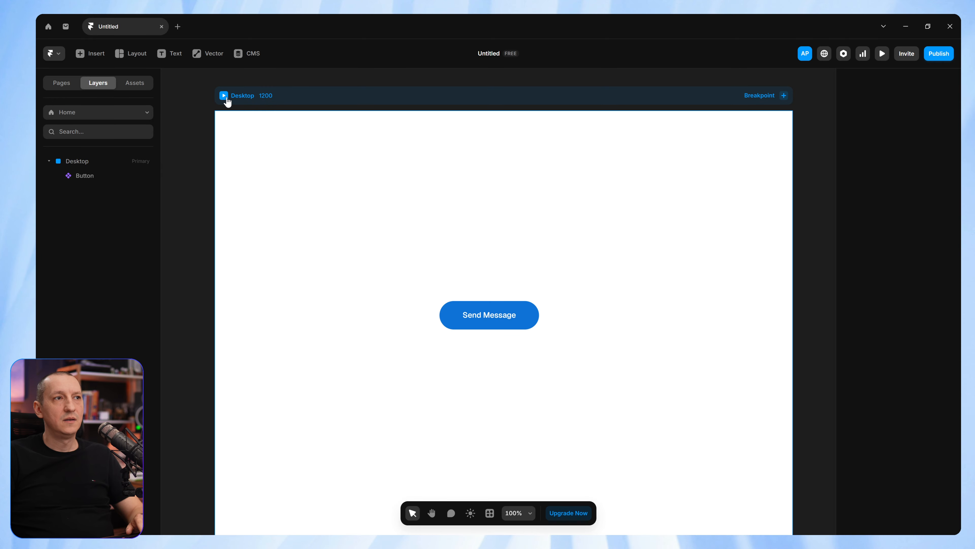
left_click(225, 98)
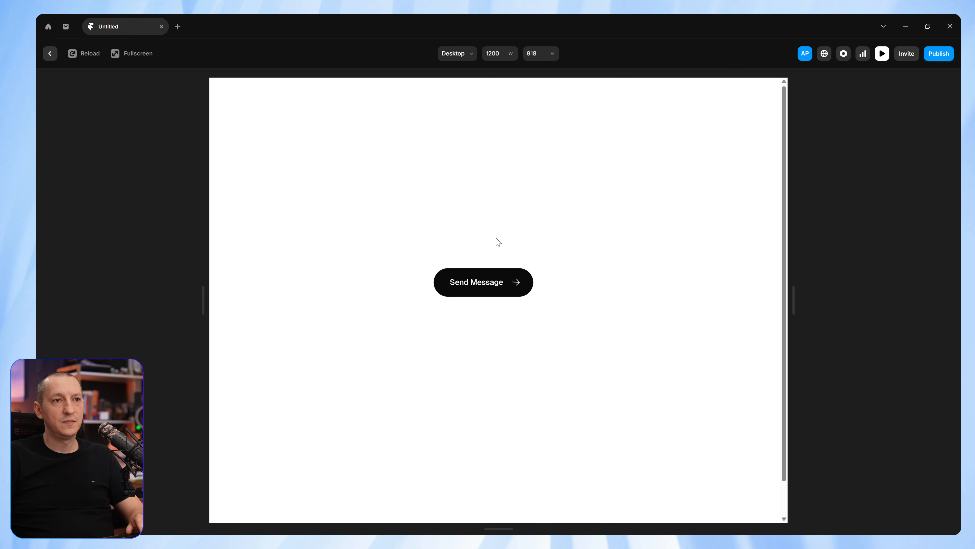